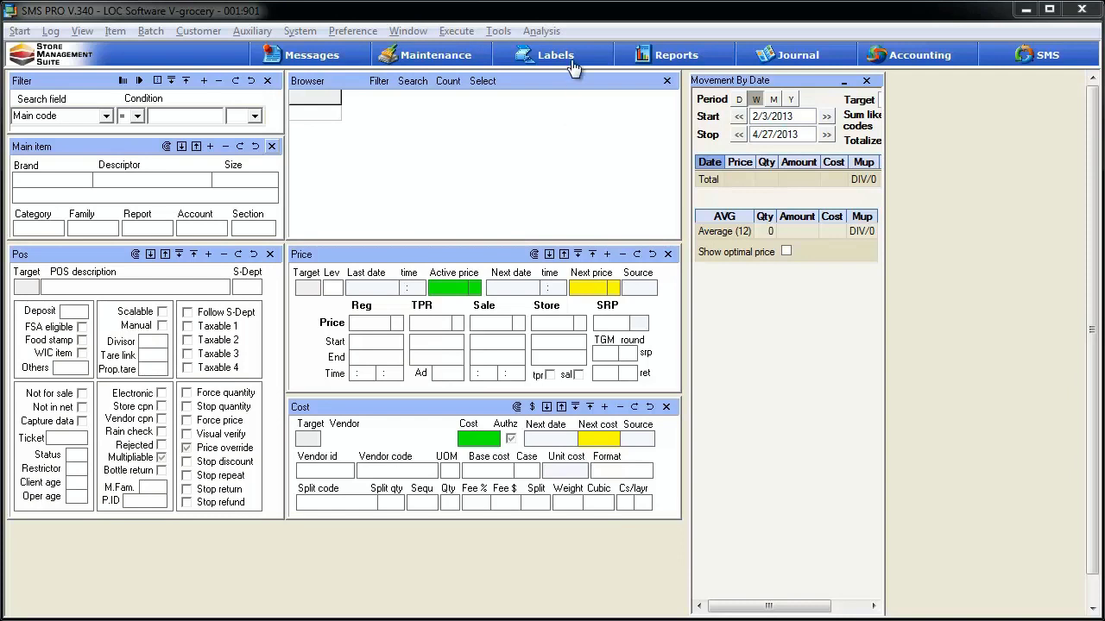
Look through the Analysis and View menus without choosing any command
left_click(553, 32)
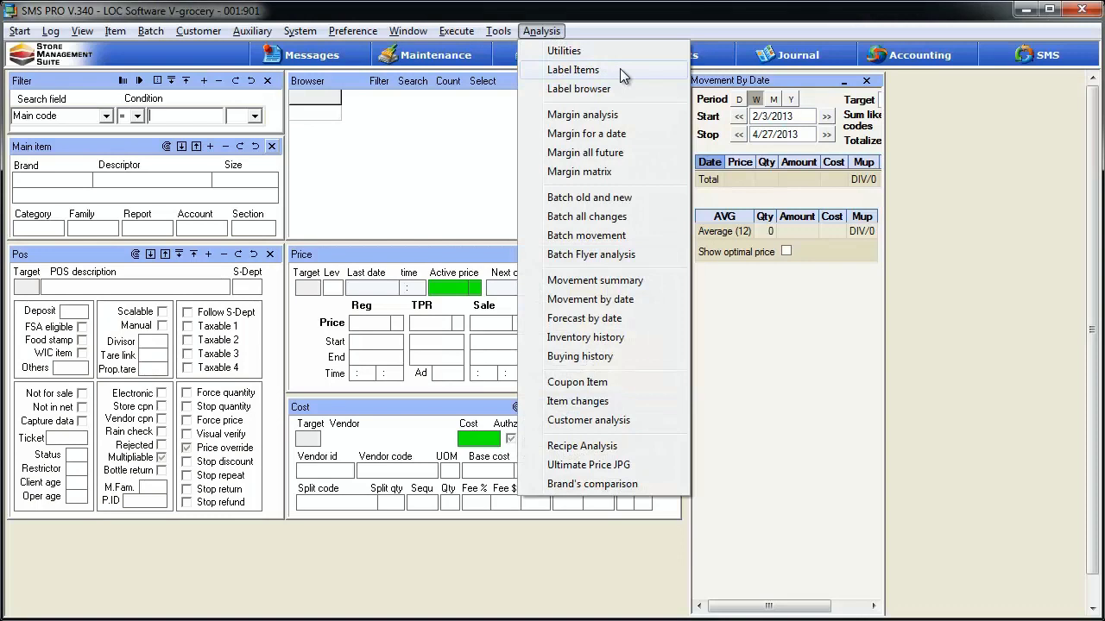
left_click(943, 179)
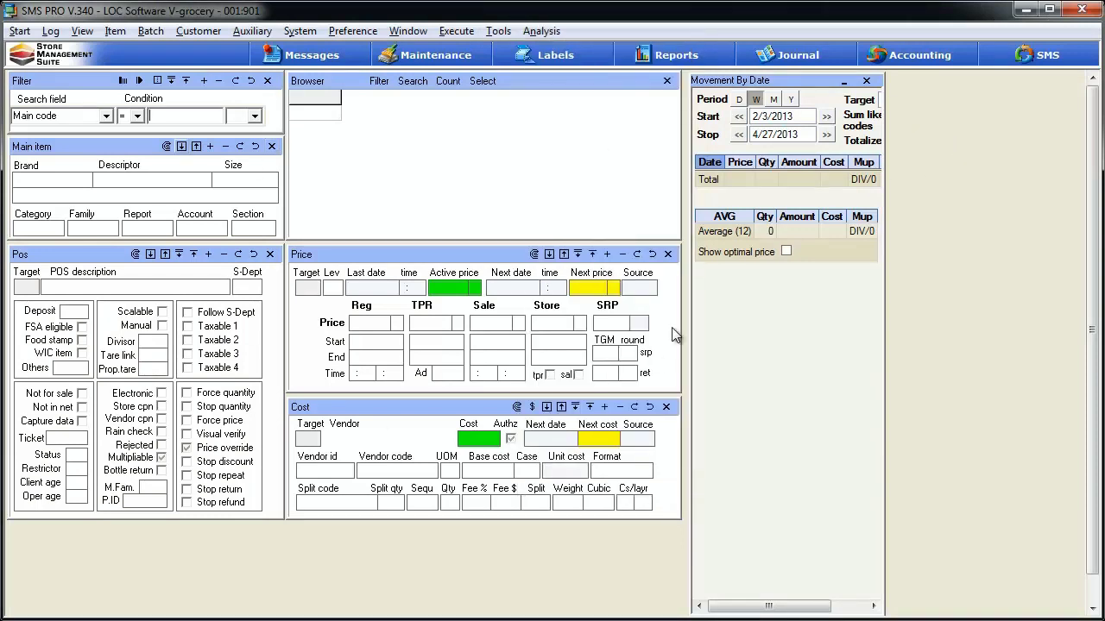
left_click(82, 31)
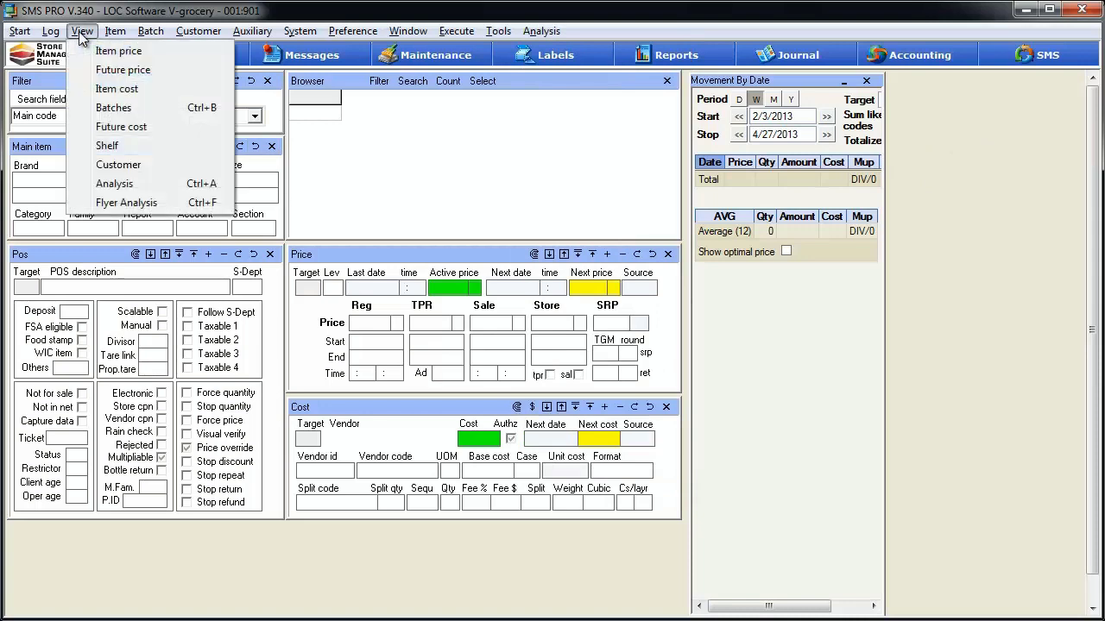
left_click(994, 177)
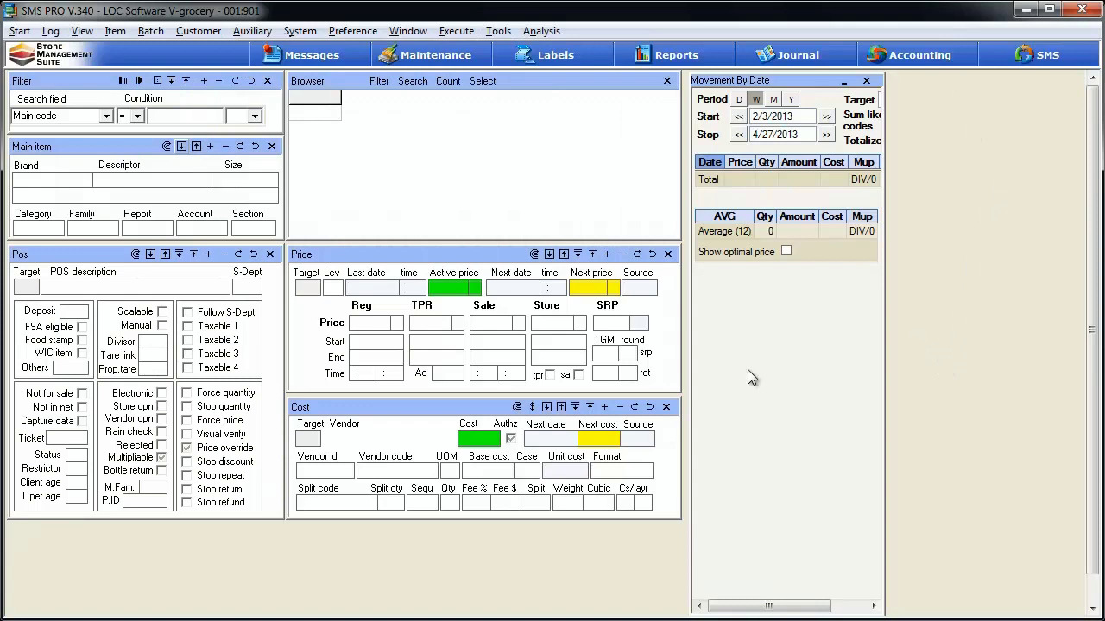
Filter items by sub-department 34, B.B.Q.SAUCE
left_click(107, 117)
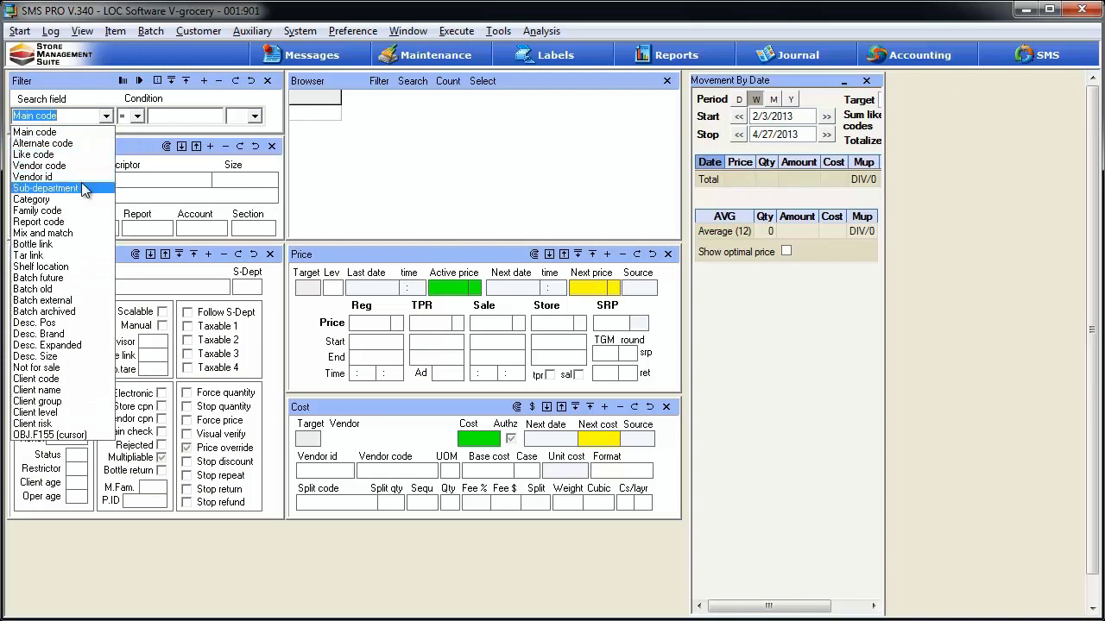
left_click(83, 189)
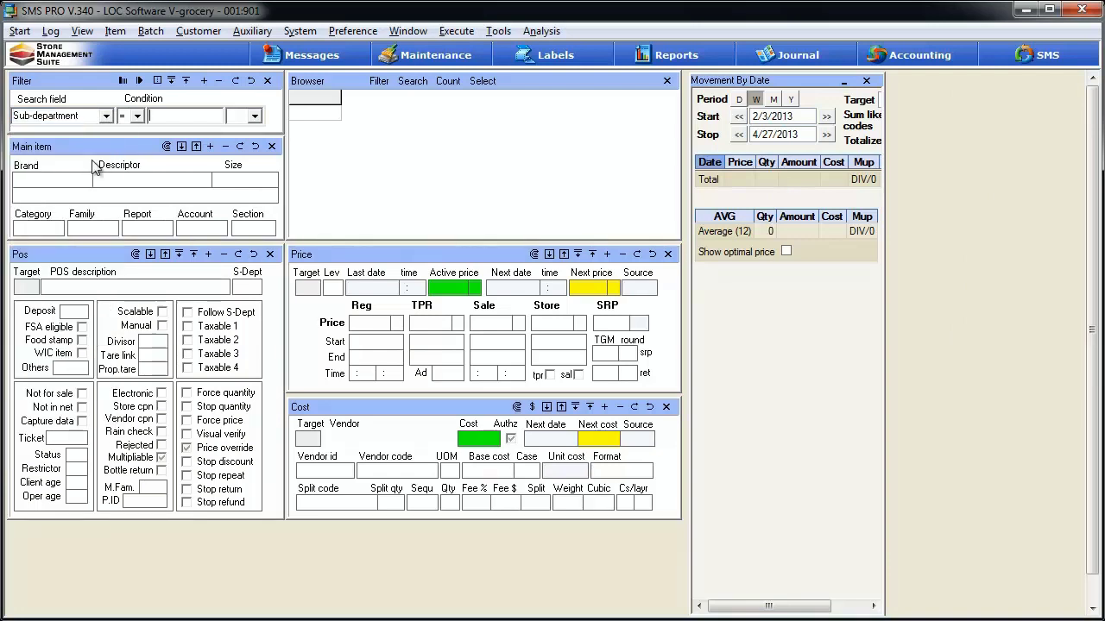
left_click(174, 115)
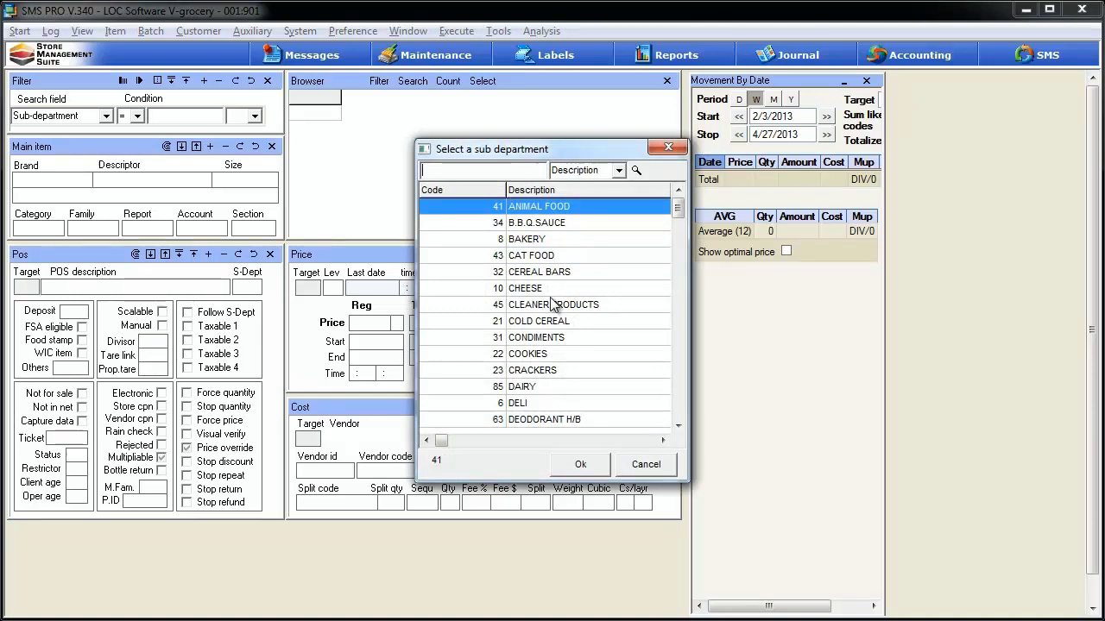
left_click(542, 226)
left_click(577, 463)
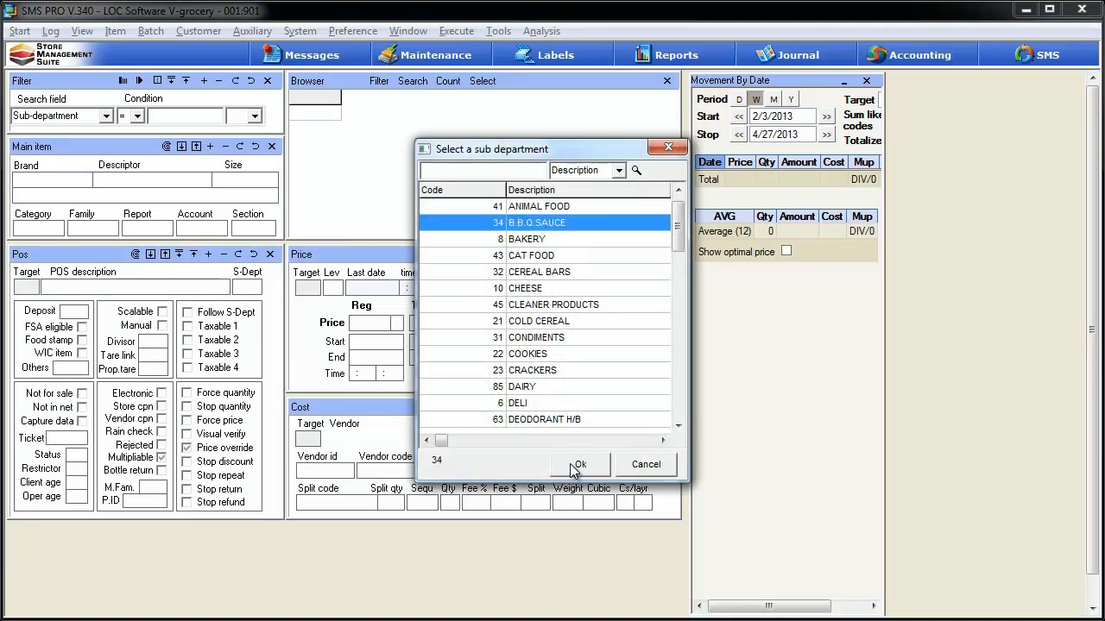
Add a Category criterion for HJ HEINZ BBQ (899001) and run the filter
left_click(204, 81)
left_click(106, 138)
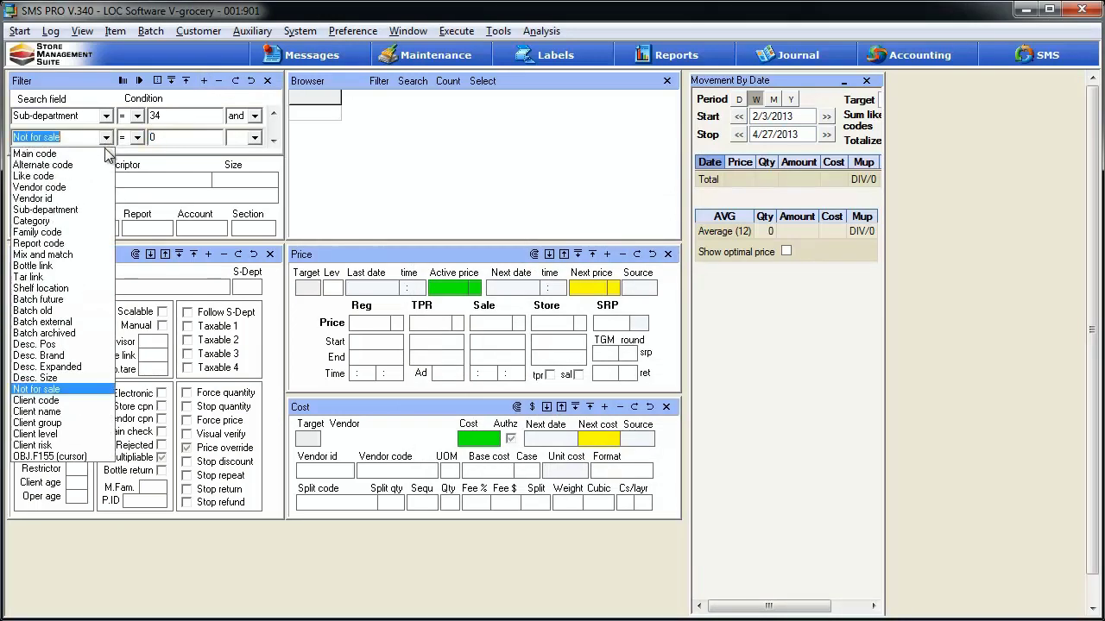
left_click(77, 219)
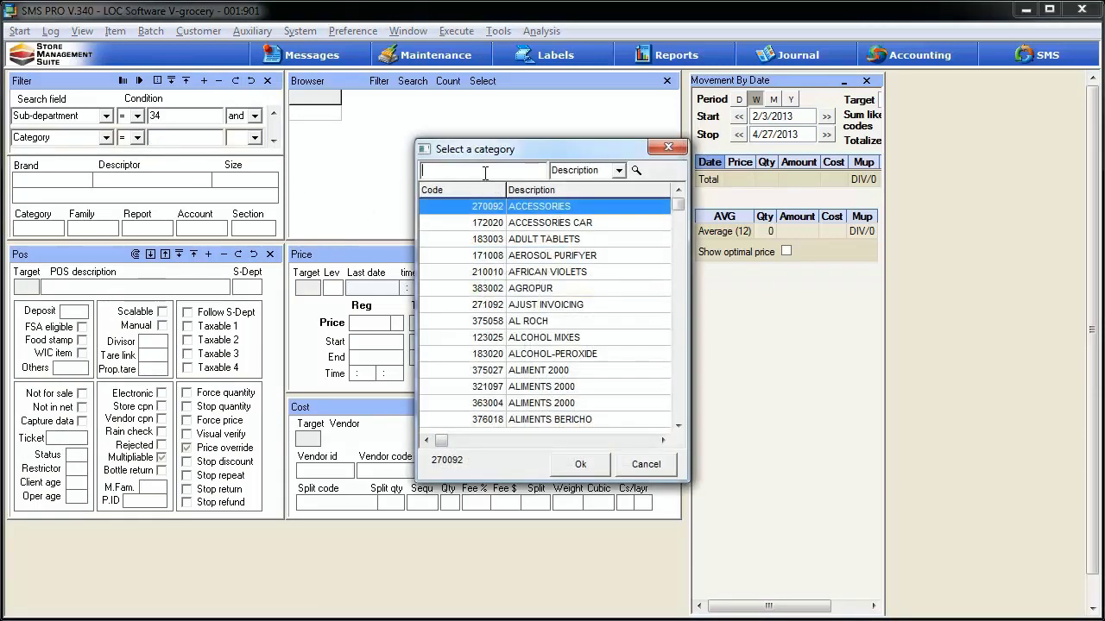
type("HJ")
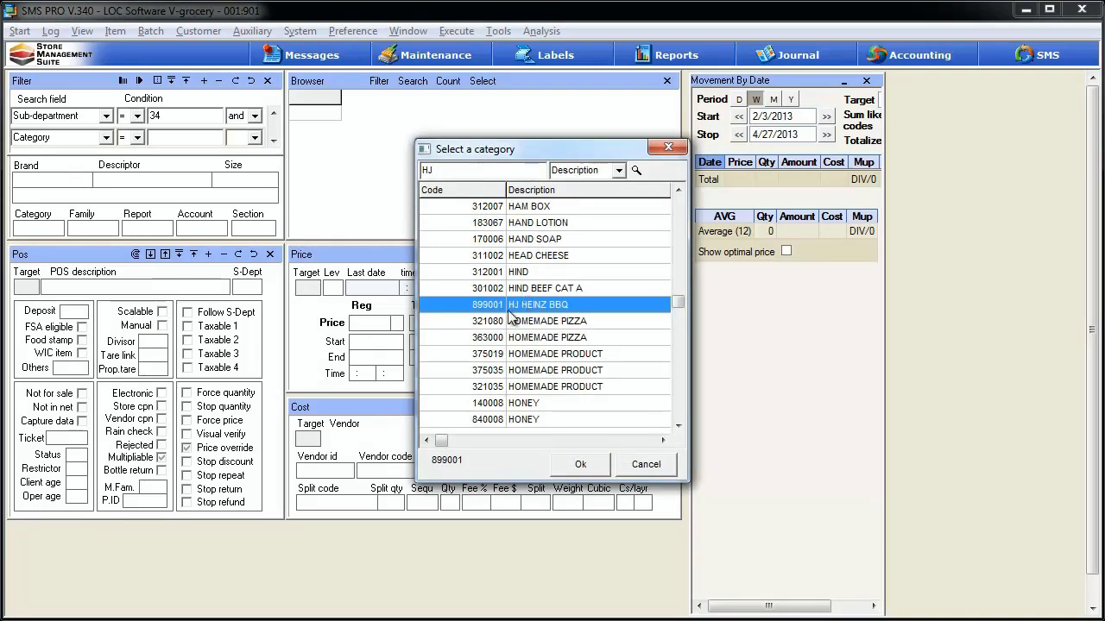
left_click(577, 466)
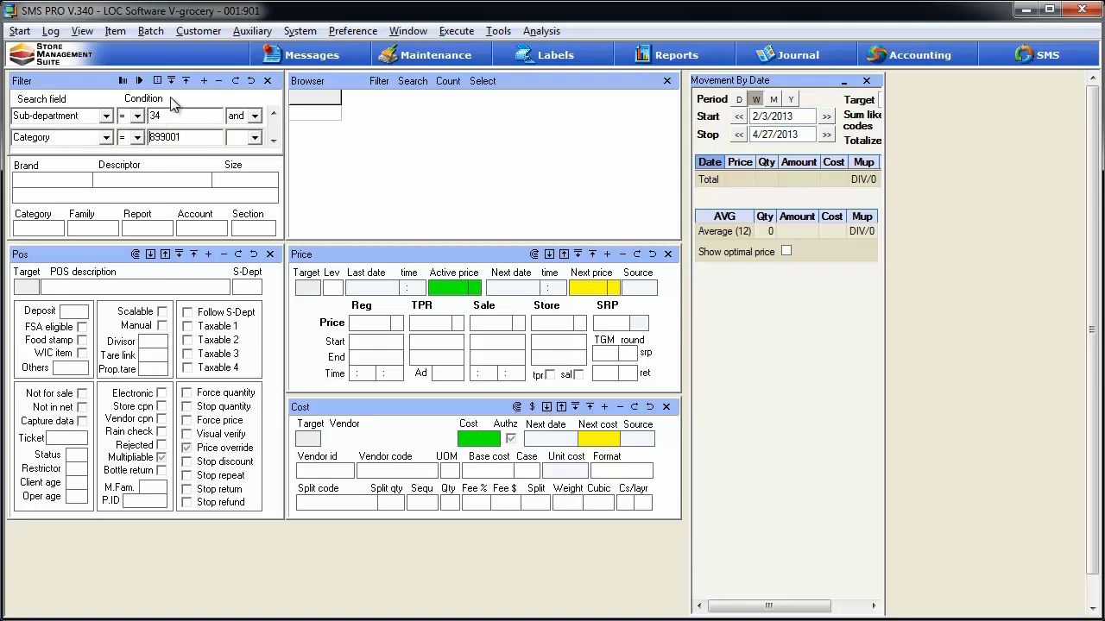
left_click(139, 81)
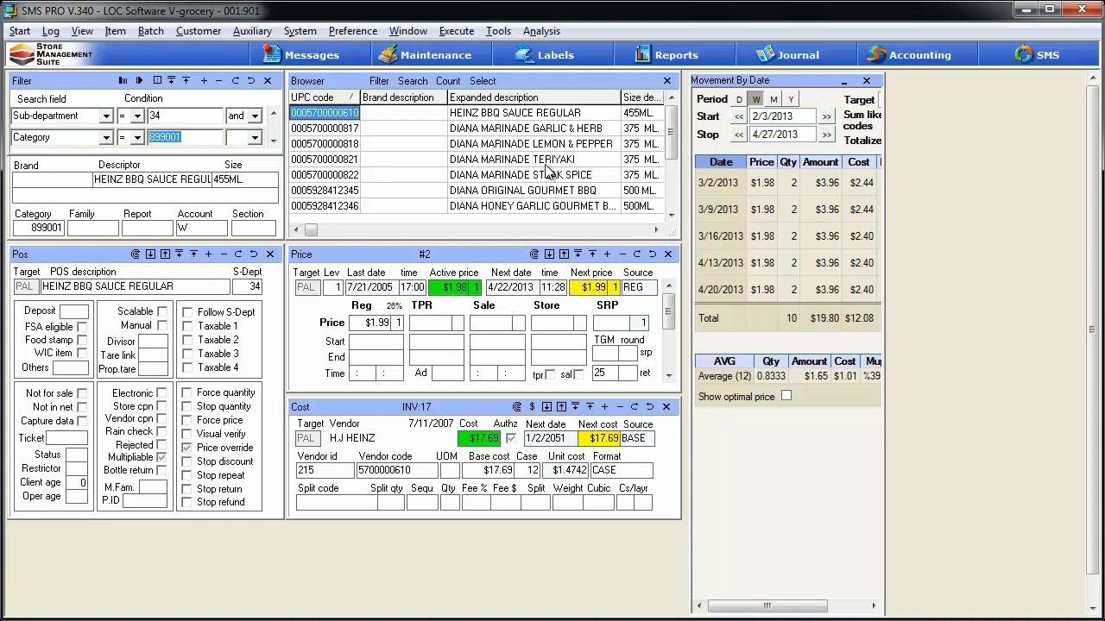
Open Label Items and move its panel right, keeping movement history visible
left_click(553, 36)
left_click(587, 141)
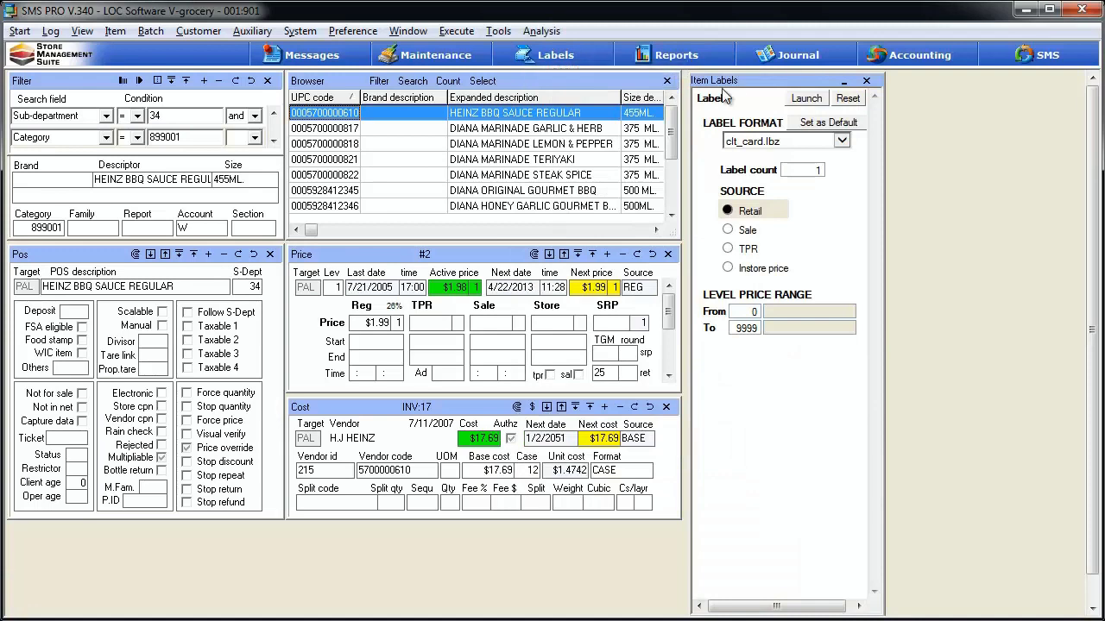
left_click_drag(740, 86, 938, 86)
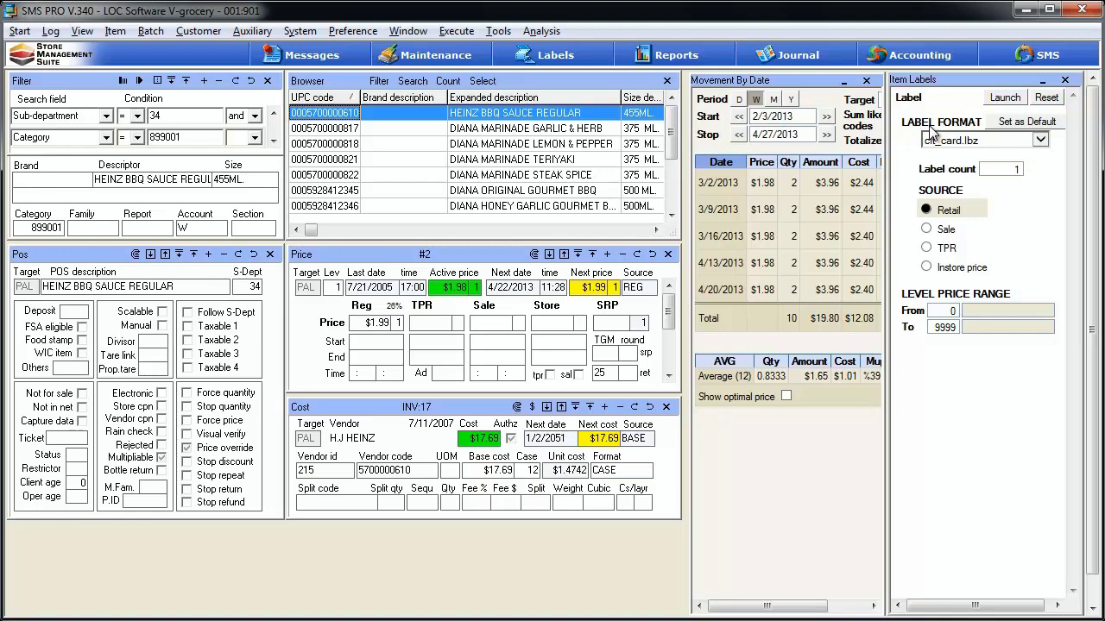
Browse the Diana marinade and BBQ items, then return to HEINZ BBQ SAUCE REGULAR
left_click(337, 144)
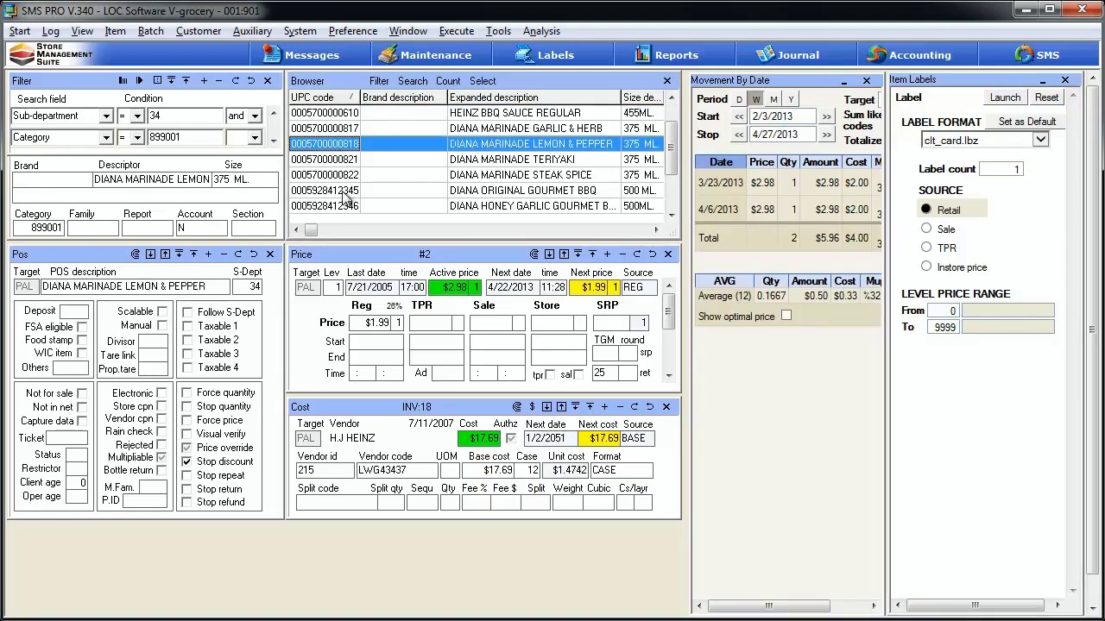
left_click(344, 191)
left_click(348, 113)
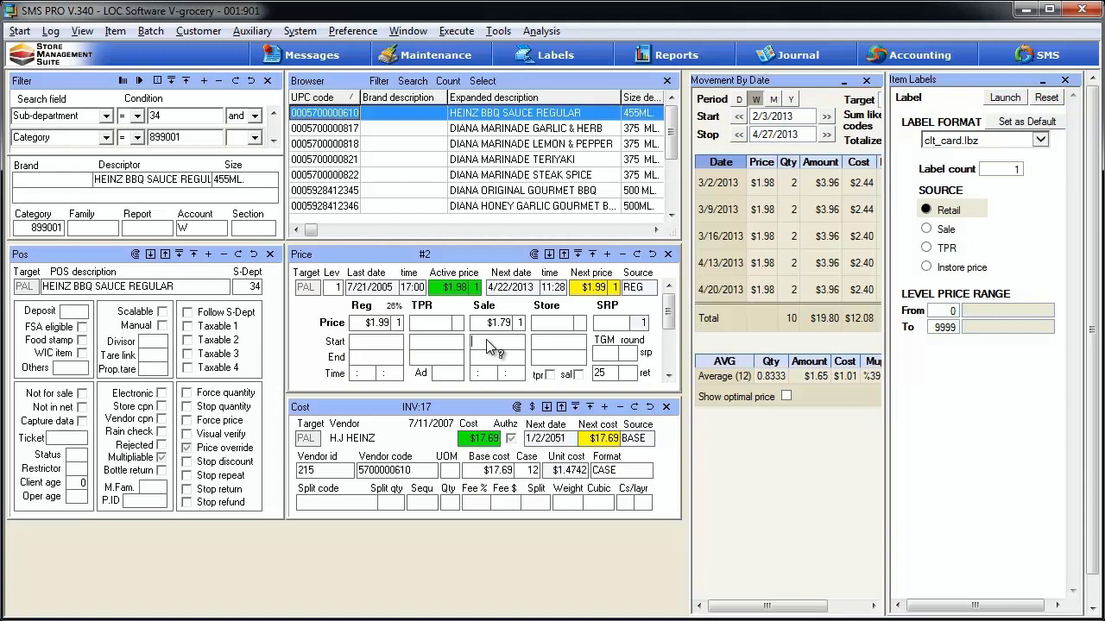
Run the $1.79 sale from April 22 to April 28, 2013 and save the price
double_click(488, 342)
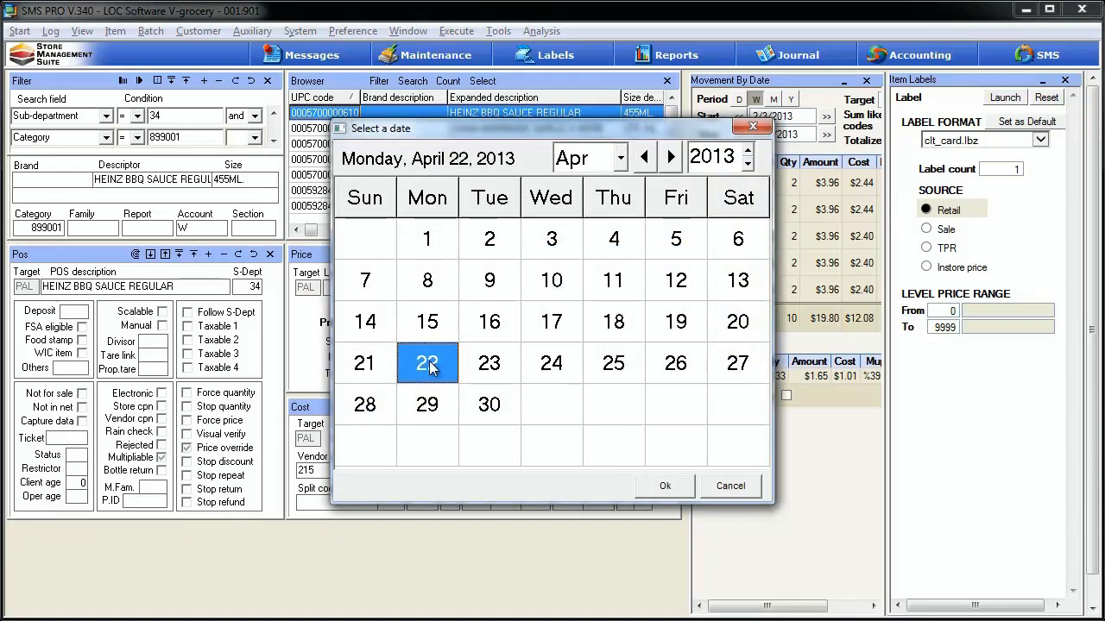
double_click(442, 365)
double_click(494, 356)
double_click(365, 402)
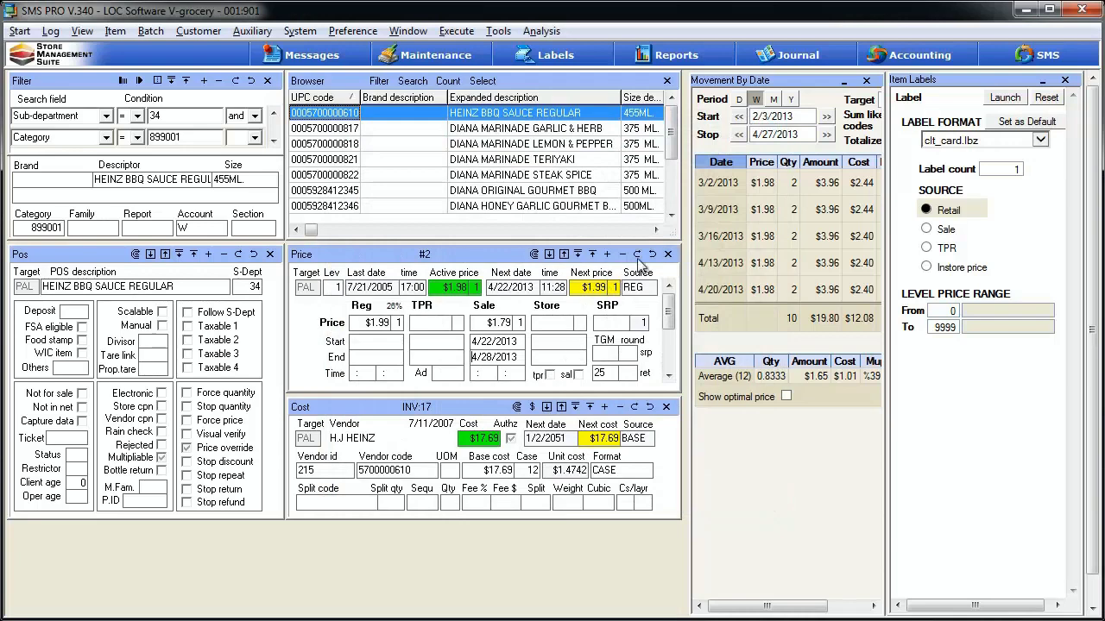
left_click(640, 255)
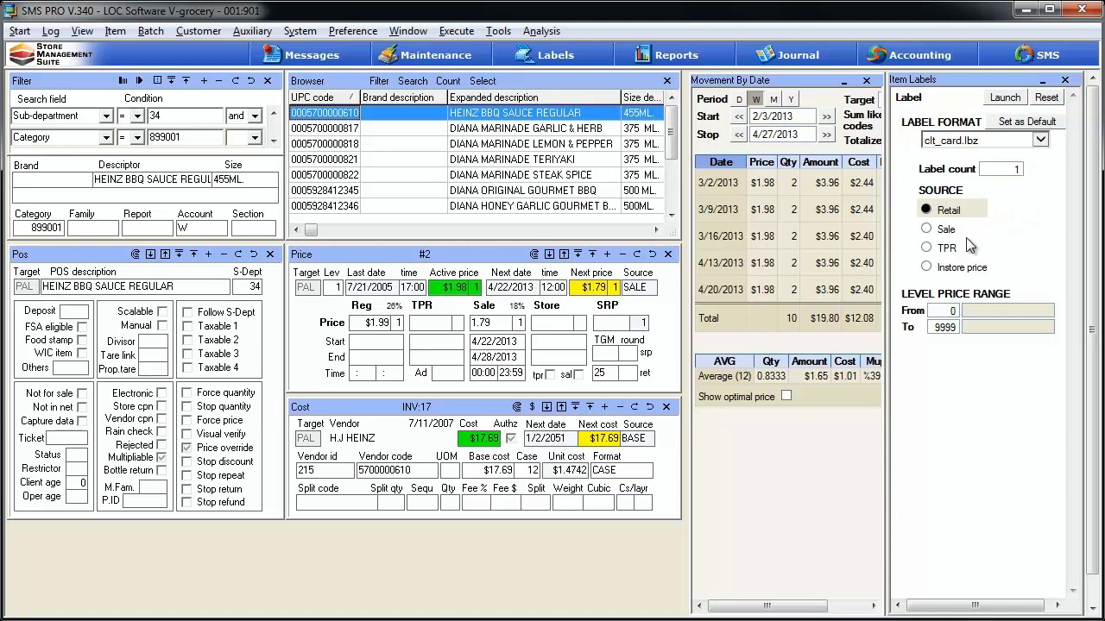
Launch a Sale-source label for the item using the REG_16_325_120.lbz format
left_click(926, 230)
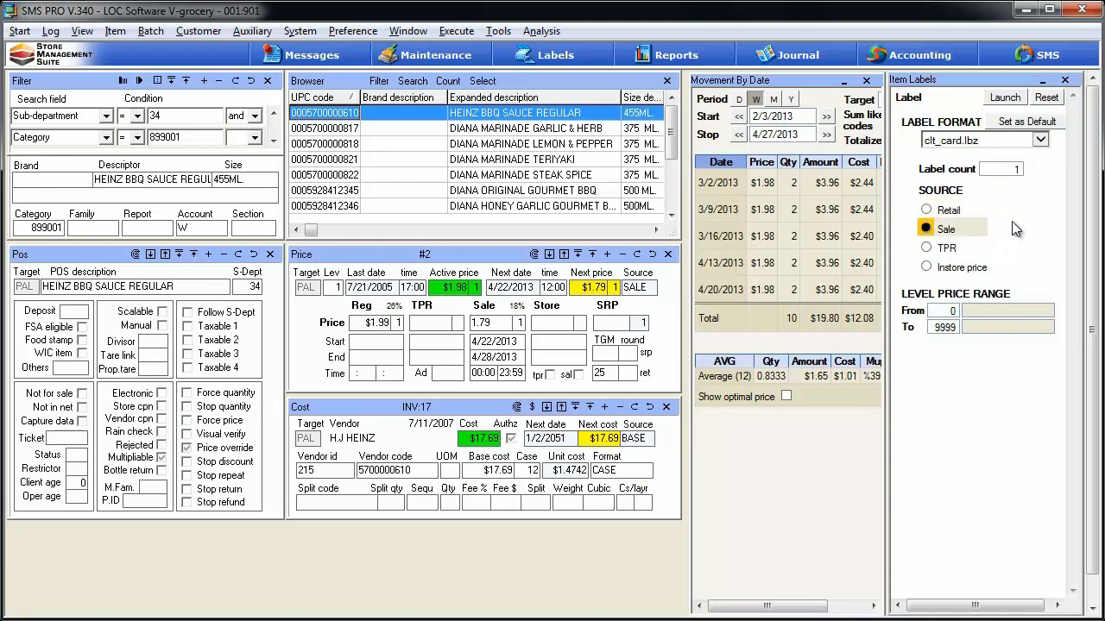
left_click(1040, 142)
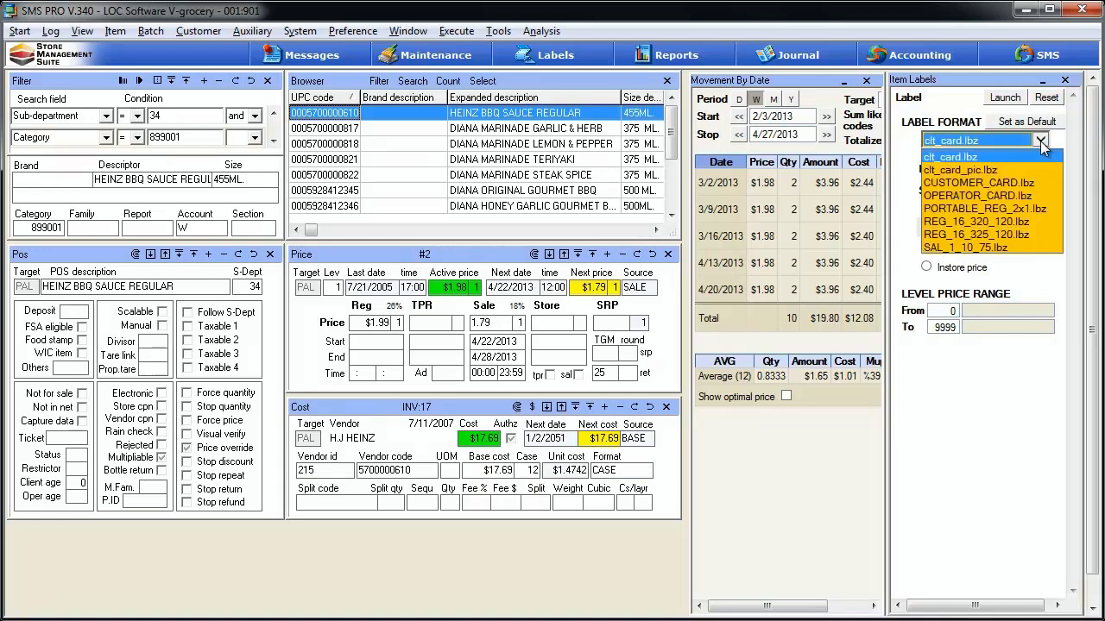
left_click(1018, 234)
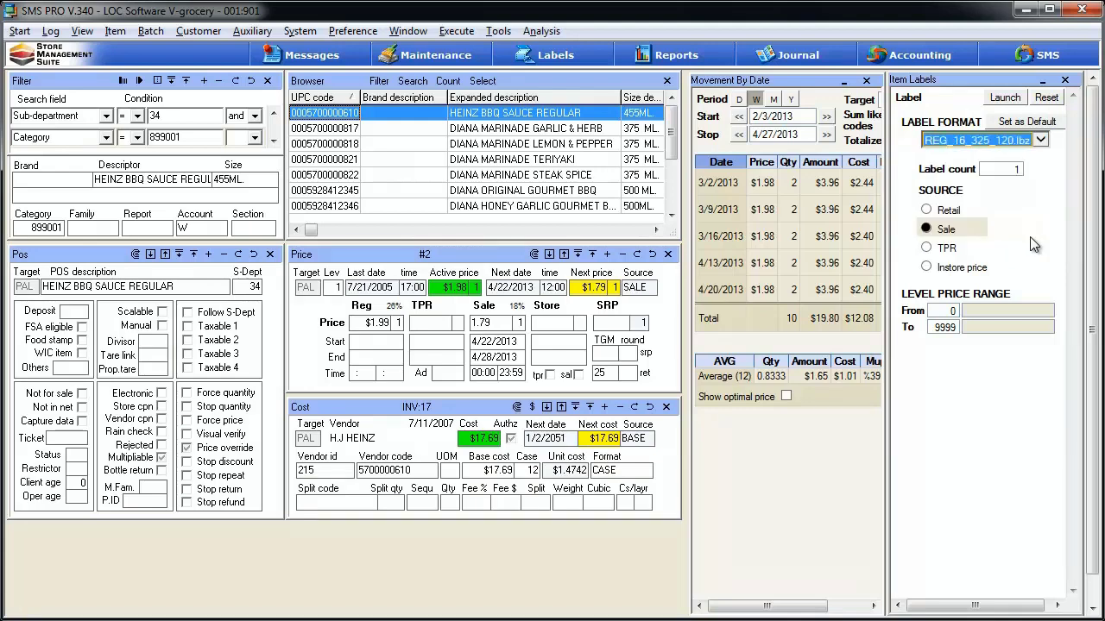
left_click(1008, 99)
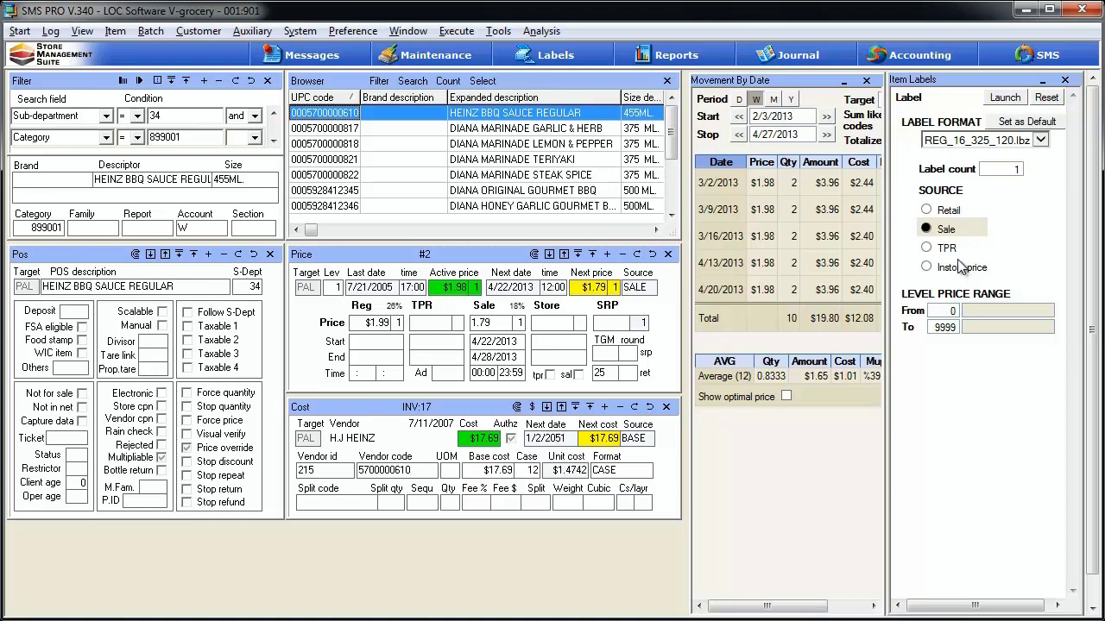
Show the labels waiting to print and open print settings for the queued label
left_click(574, 61)
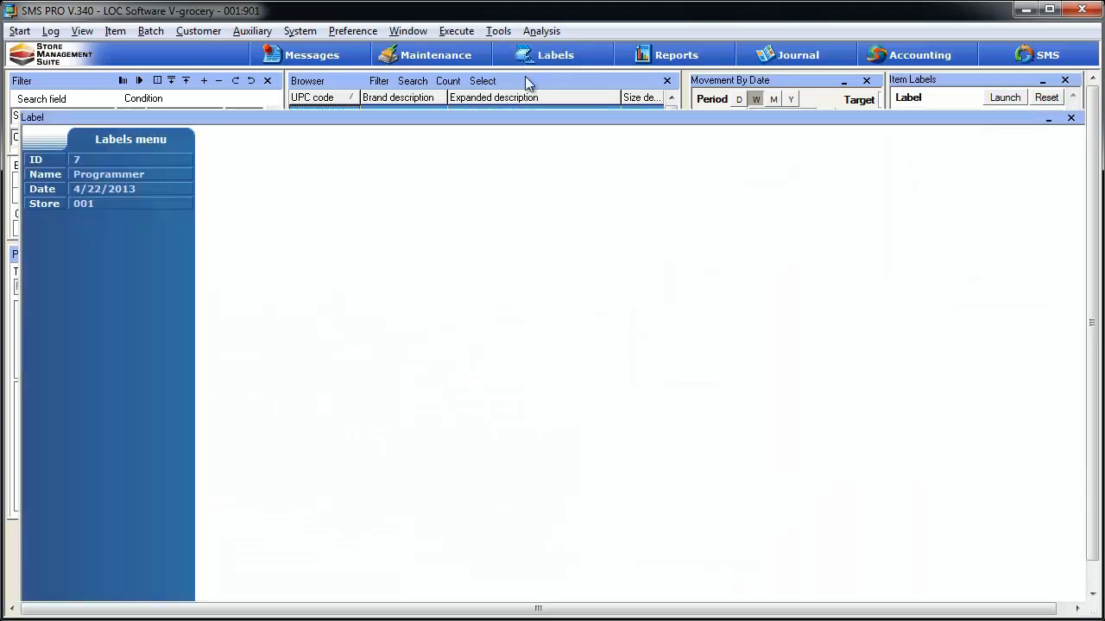
left_click(95, 361)
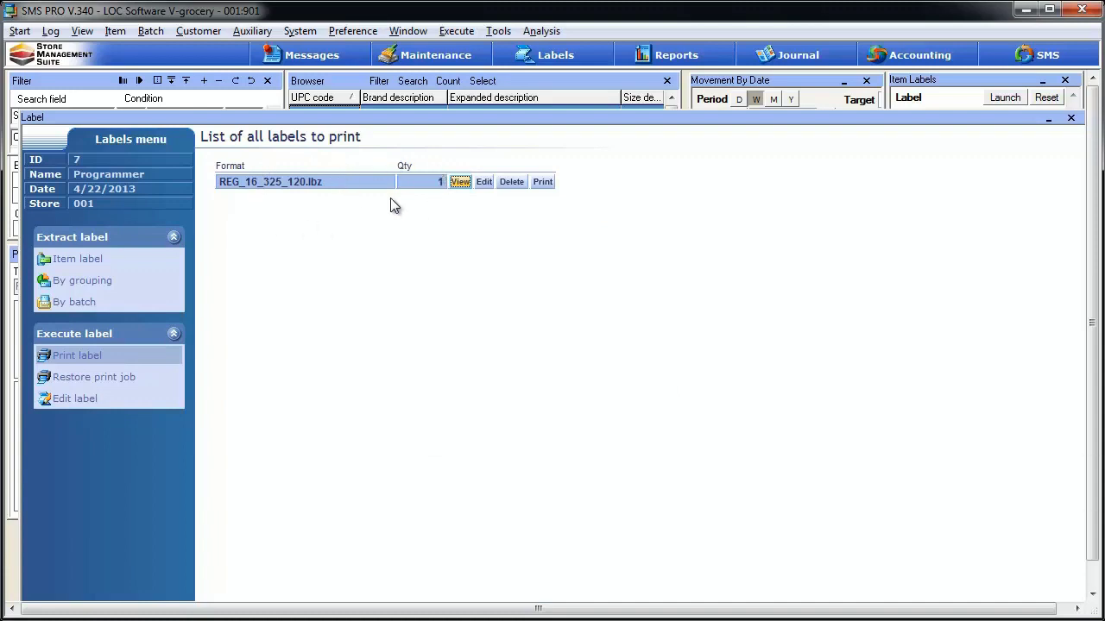
left_click(543, 183)
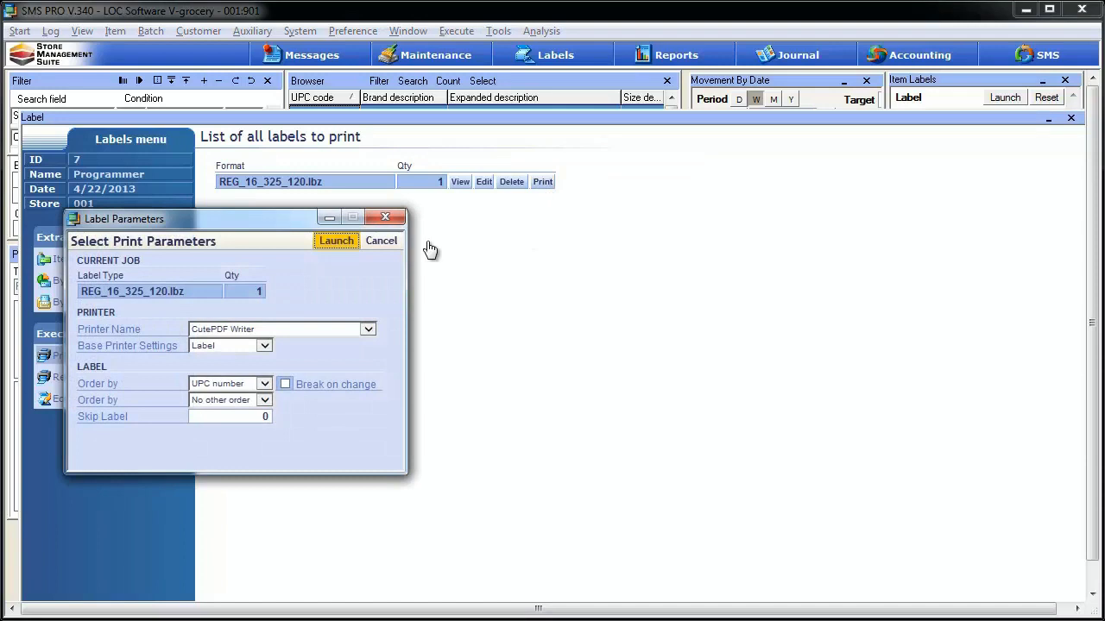
left_click_drag(257, 220, 525, 235)
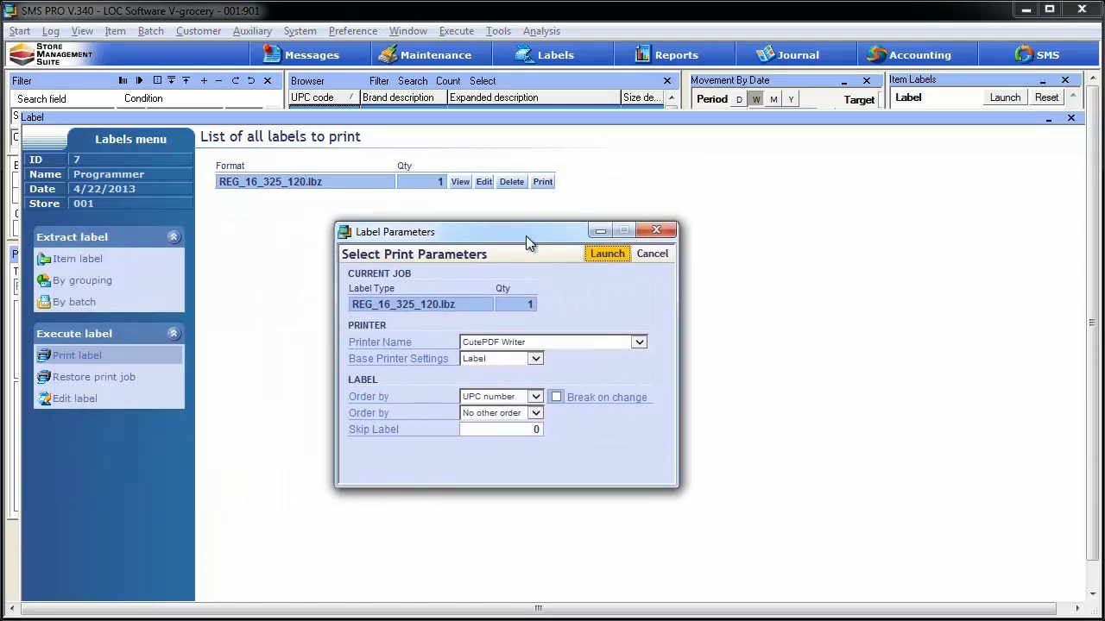
Keep Label as the base printer setting and UPC number as the first sort order
left_click(536, 360)
left_click(536, 362)
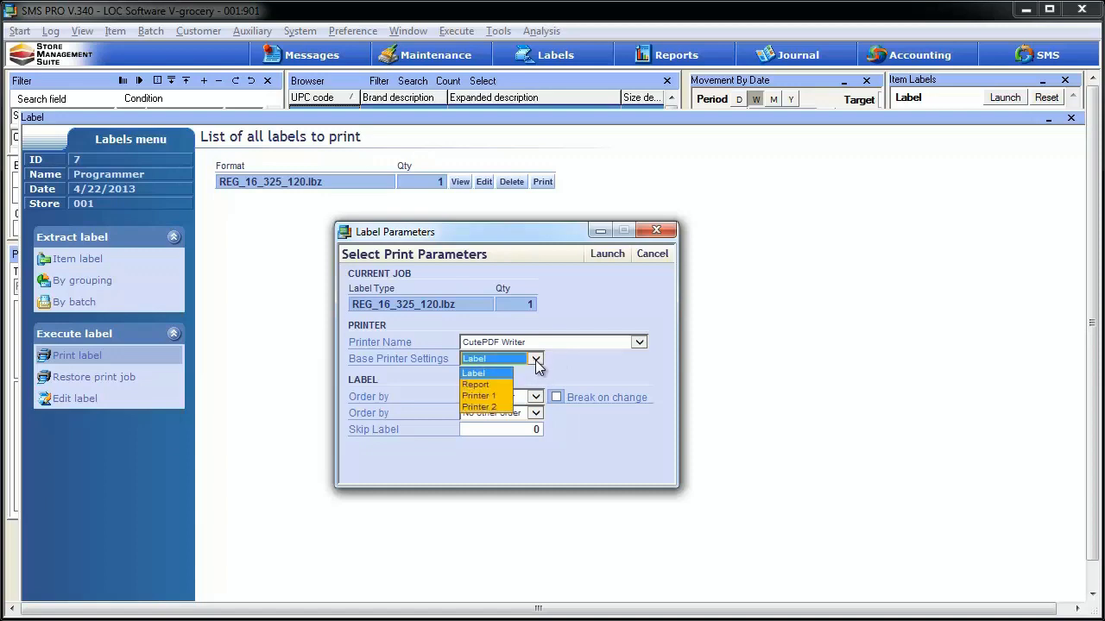
left_click(568, 368)
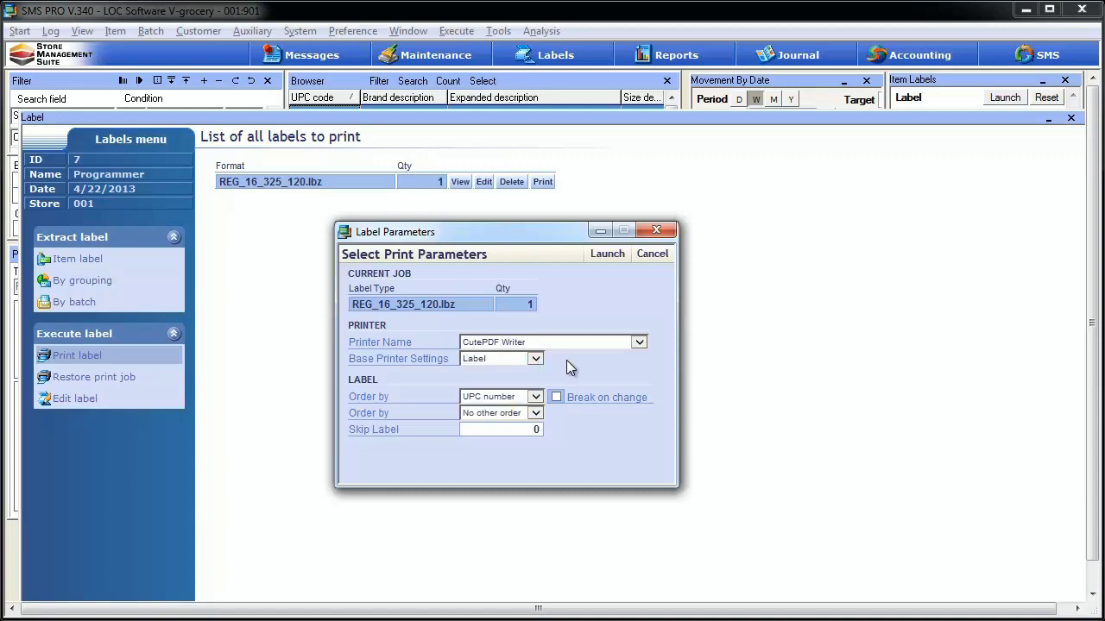
left_click(535, 397)
left_click(536, 399)
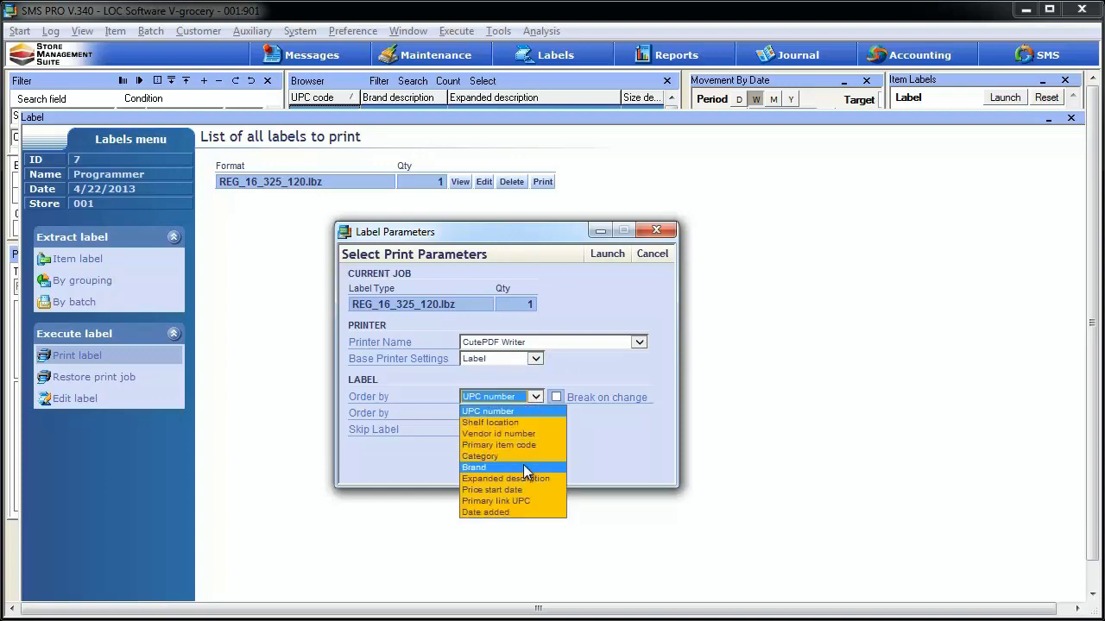
left_click(574, 374)
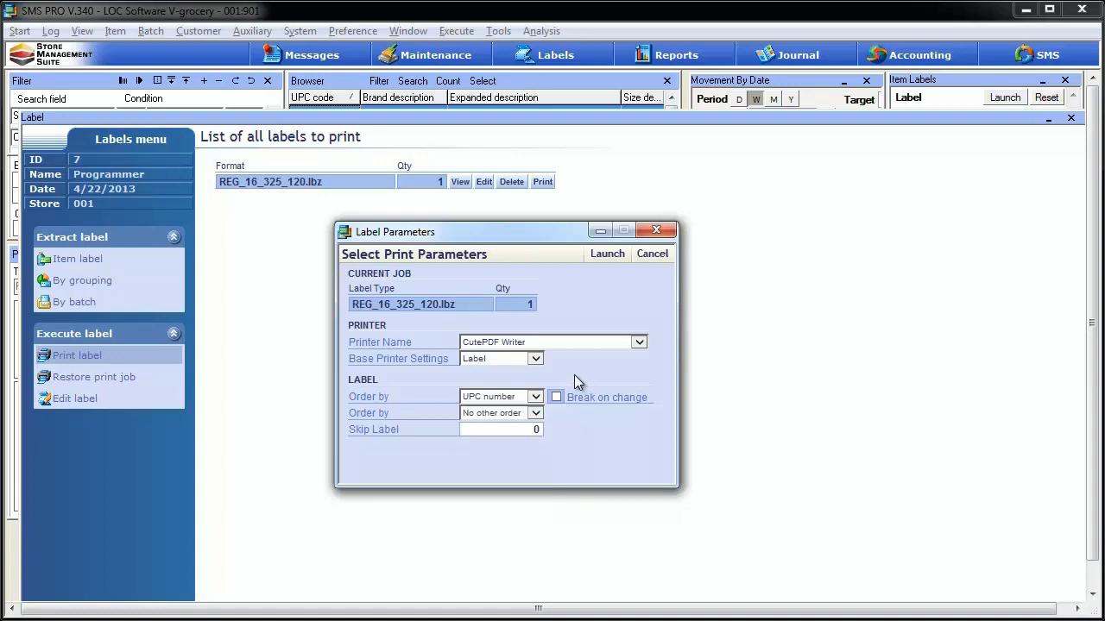
Sort labels by shelf location, then shelf position, and launch printing
left_click(535, 412)
left_click(536, 413)
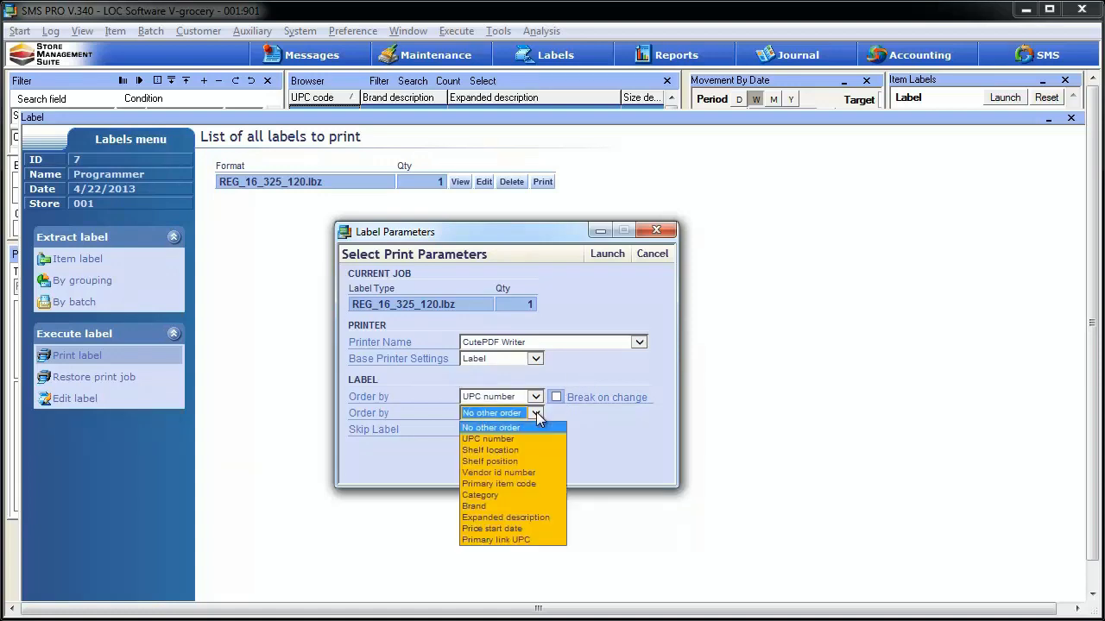
left_click(533, 450)
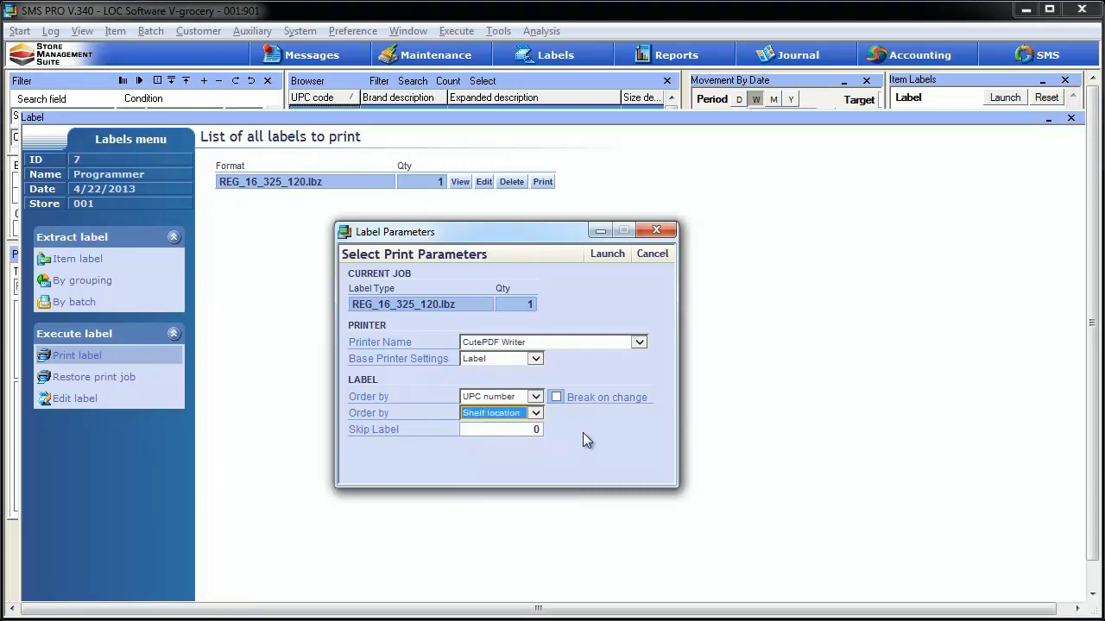
left_click(535, 397)
left_click(535, 398)
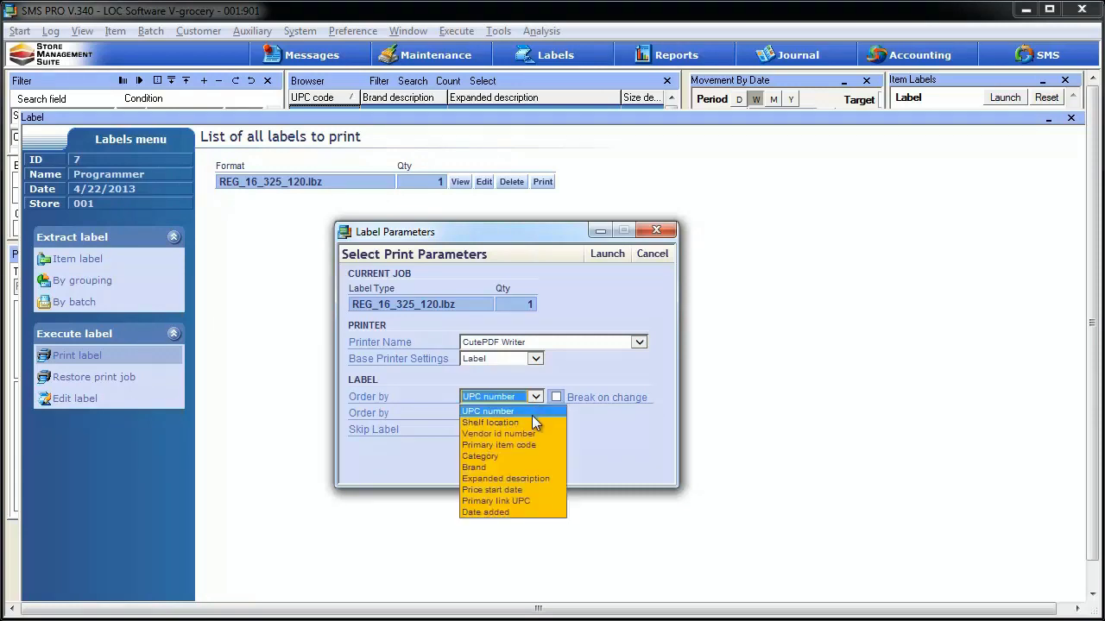
left_click(531, 424)
left_click(536, 414)
left_click(536, 415)
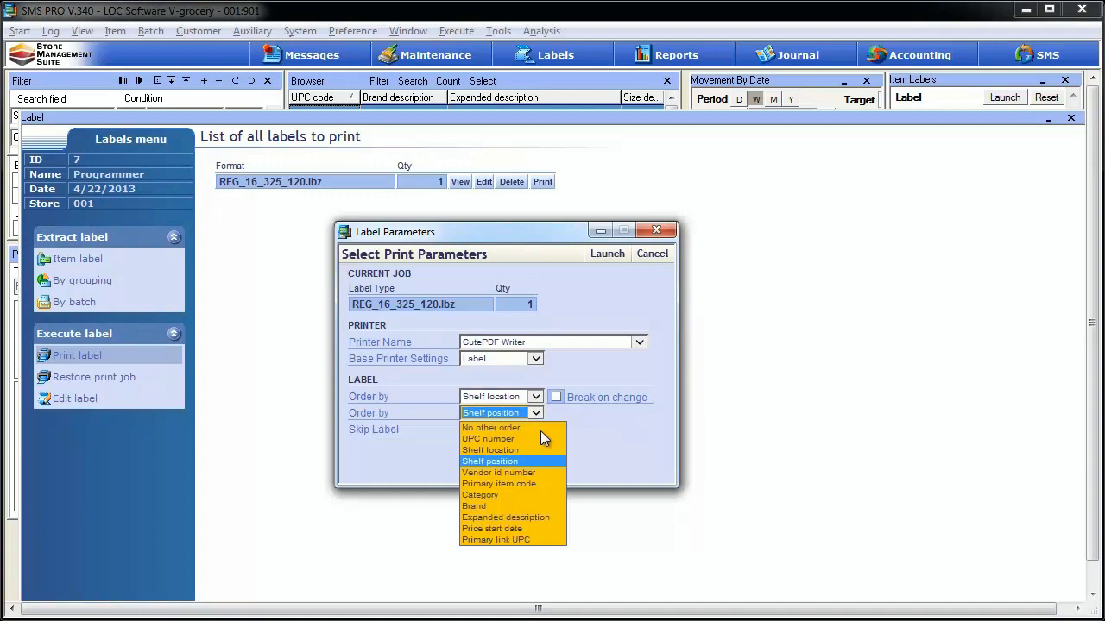
left_click(521, 461)
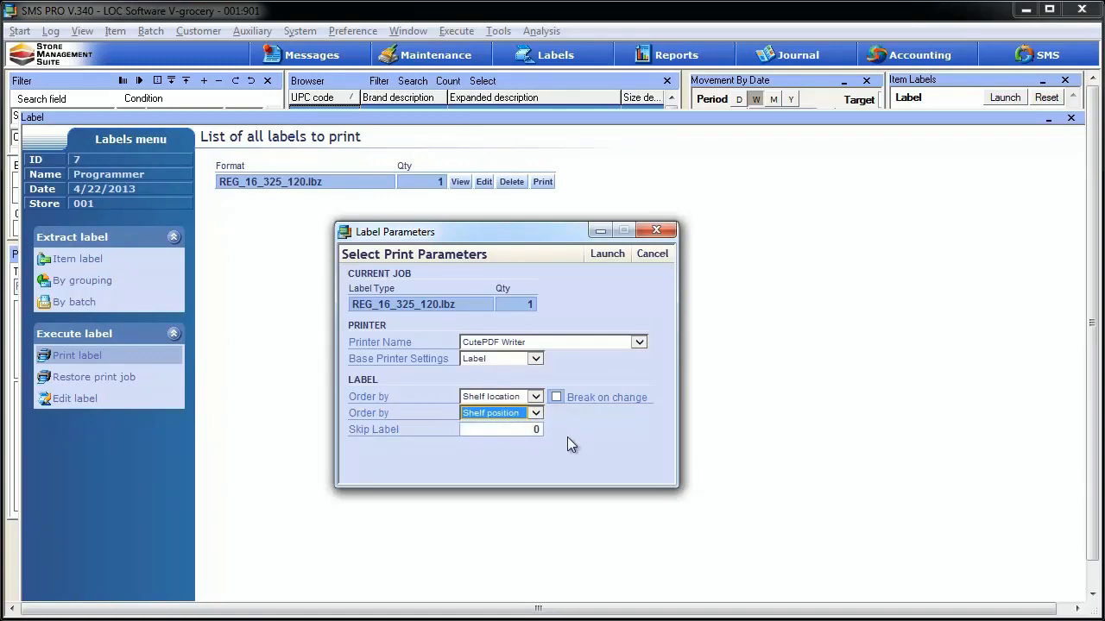
left_click(603, 261)
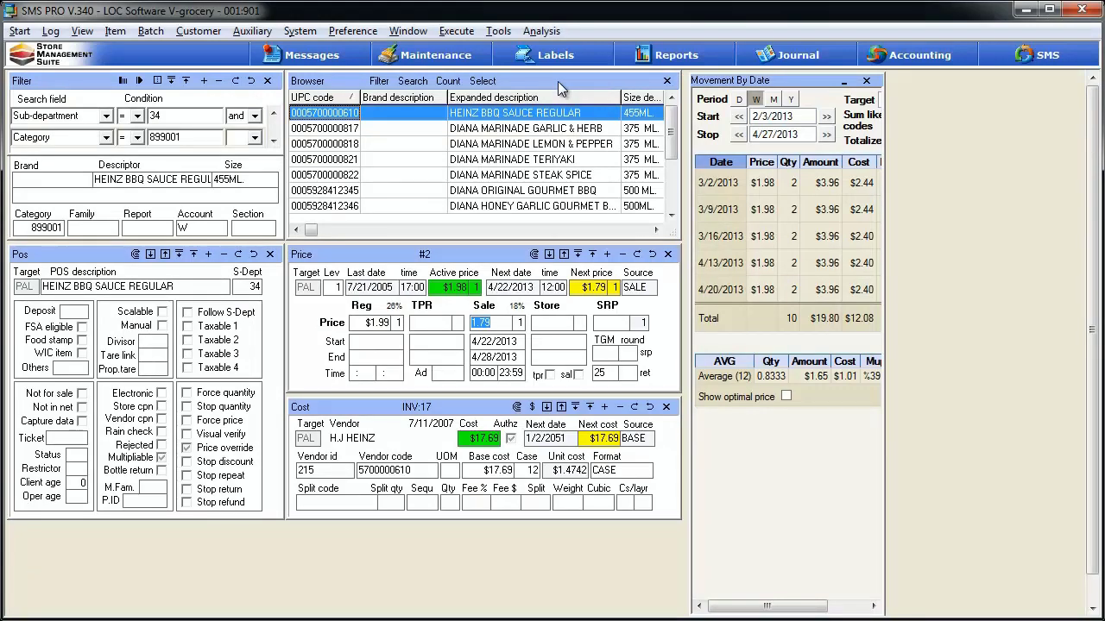
Generate REG_16_325_120.lbz labels for the browsed items from the Label browser, then show the print queue
left_click(544, 32)
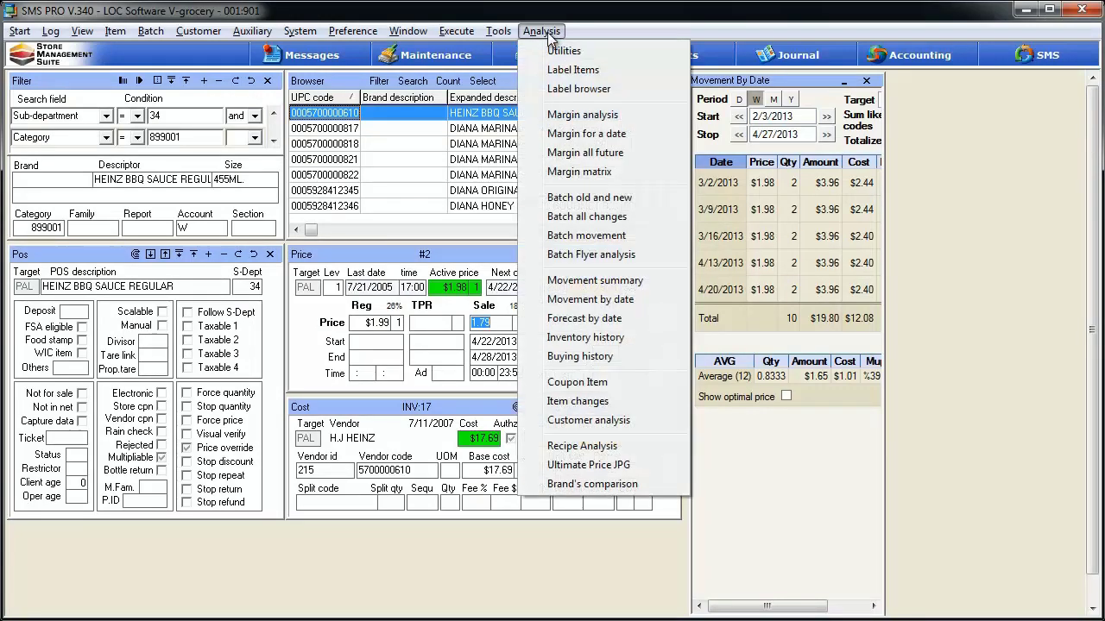
left_click(574, 90)
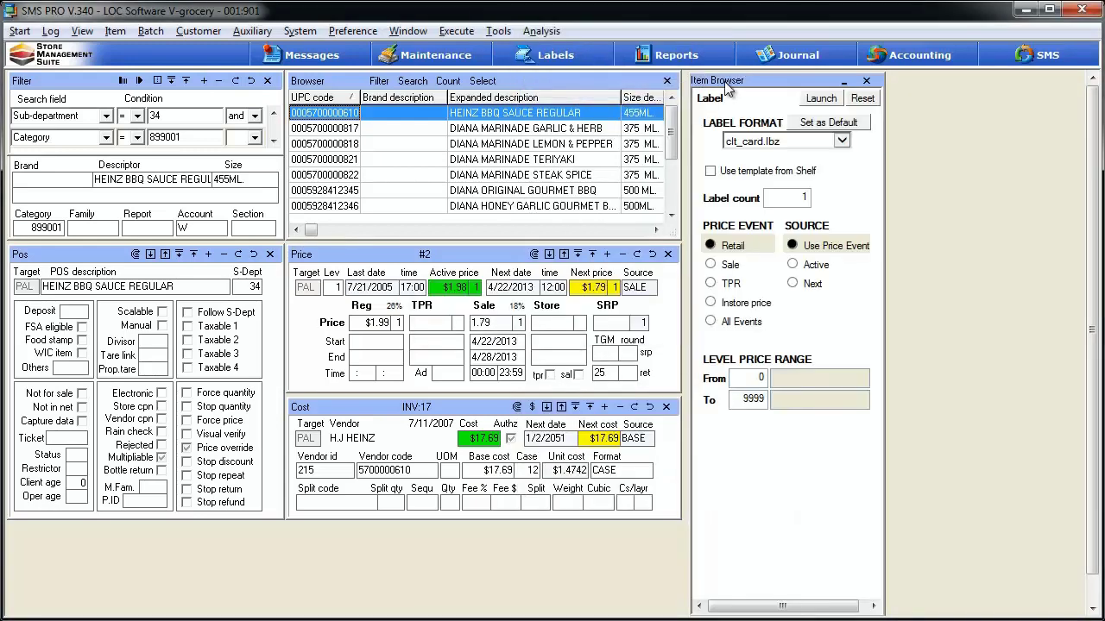
left_click_drag(740, 81, 936, 79)
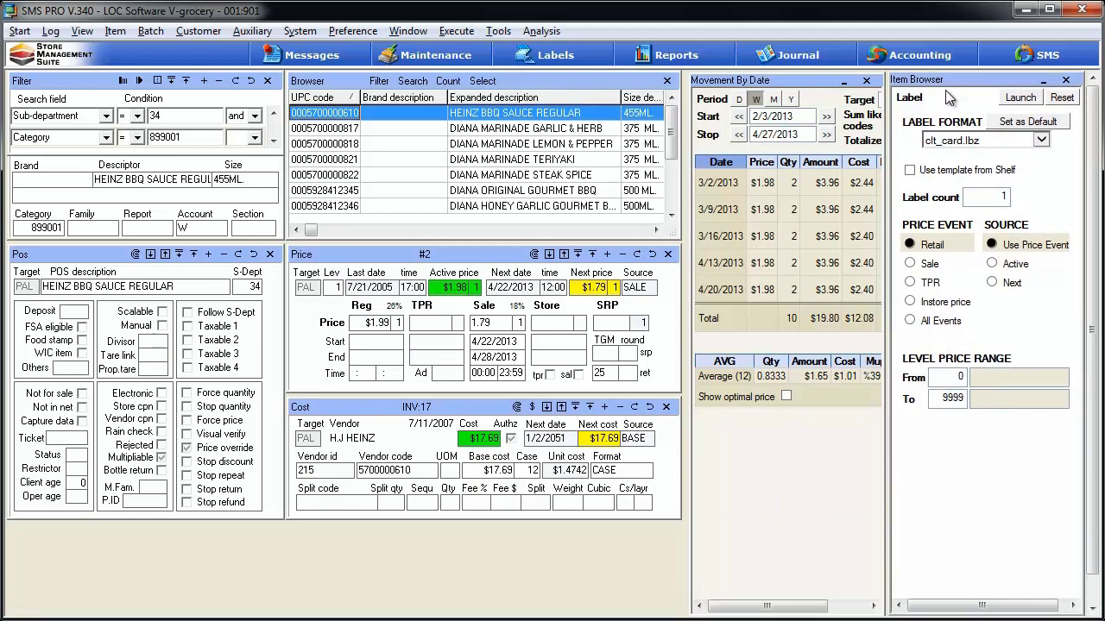
left_click(949, 97)
left_click(1043, 144)
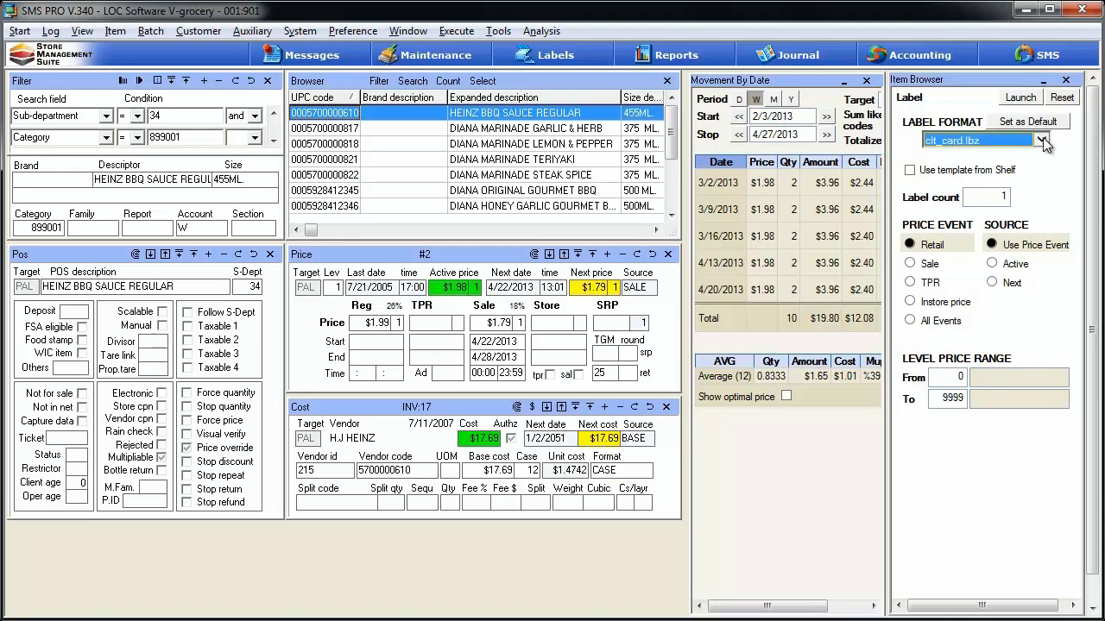
left_click(1032, 231)
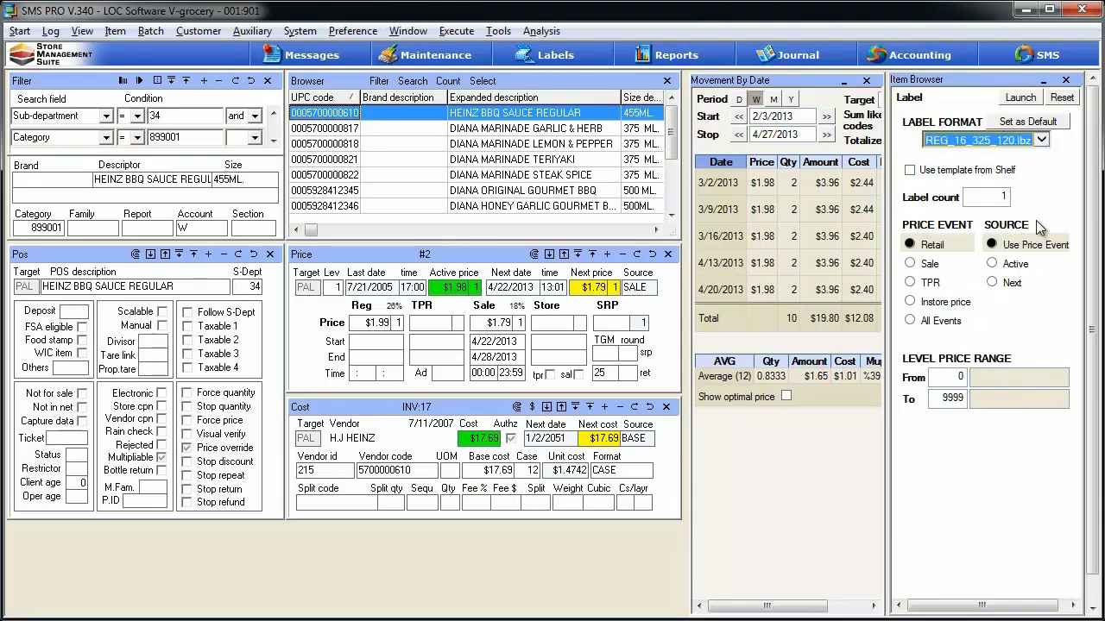
left_click(1020, 97)
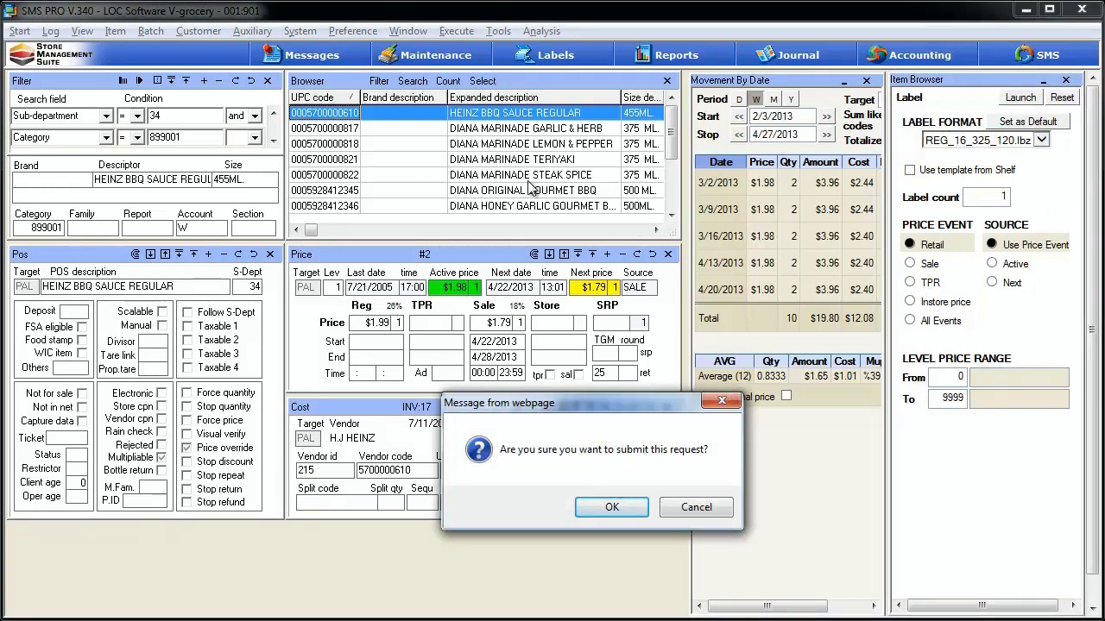
left_click(606, 507)
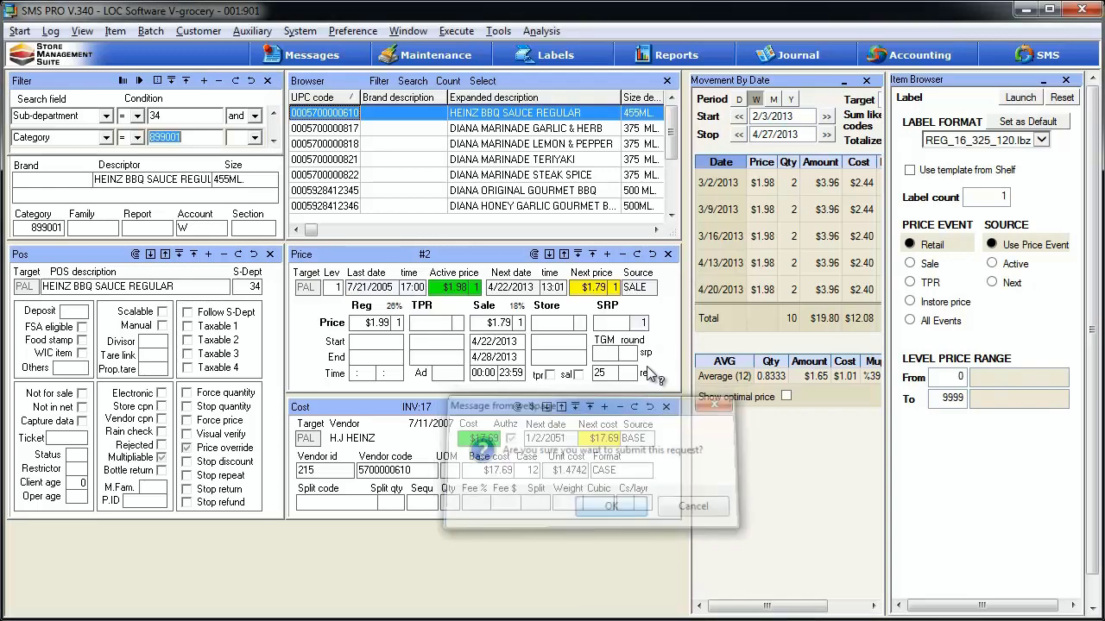
left_click(555, 56)
left_click(82, 340)
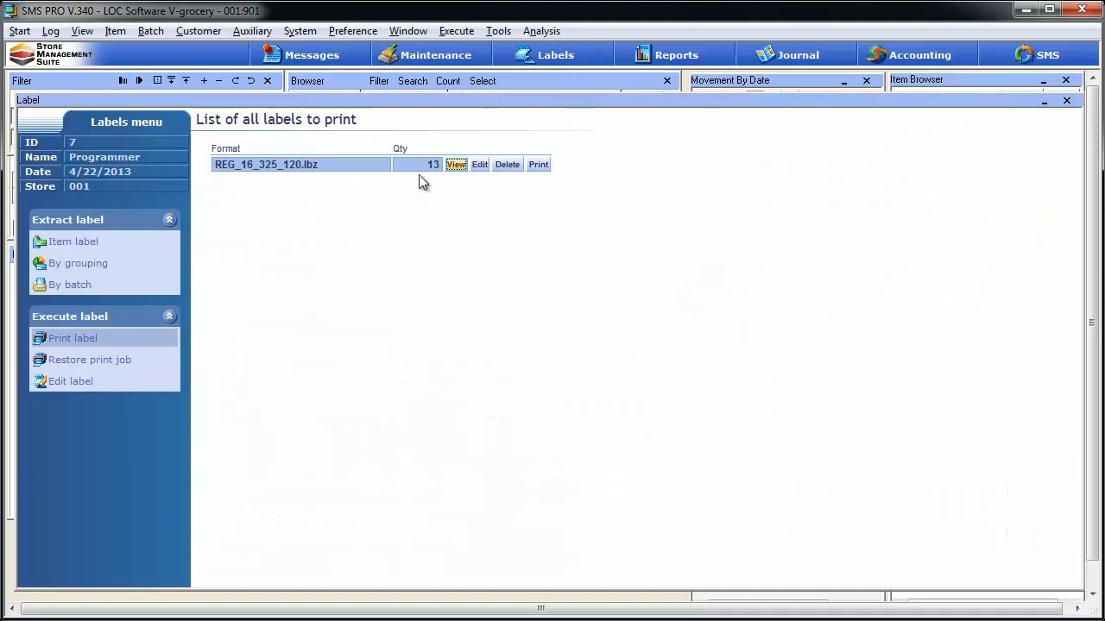
Print the 13 queued REG_16_325_120.lbz labels from Label Parameters
left_click(539, 166)
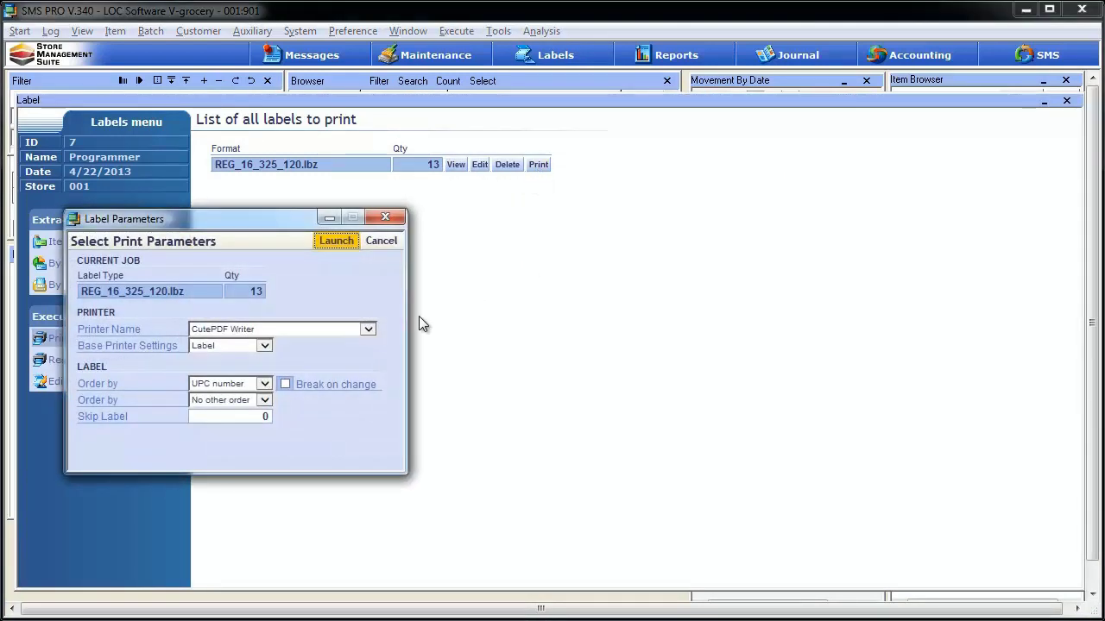
left_click(337, 242)
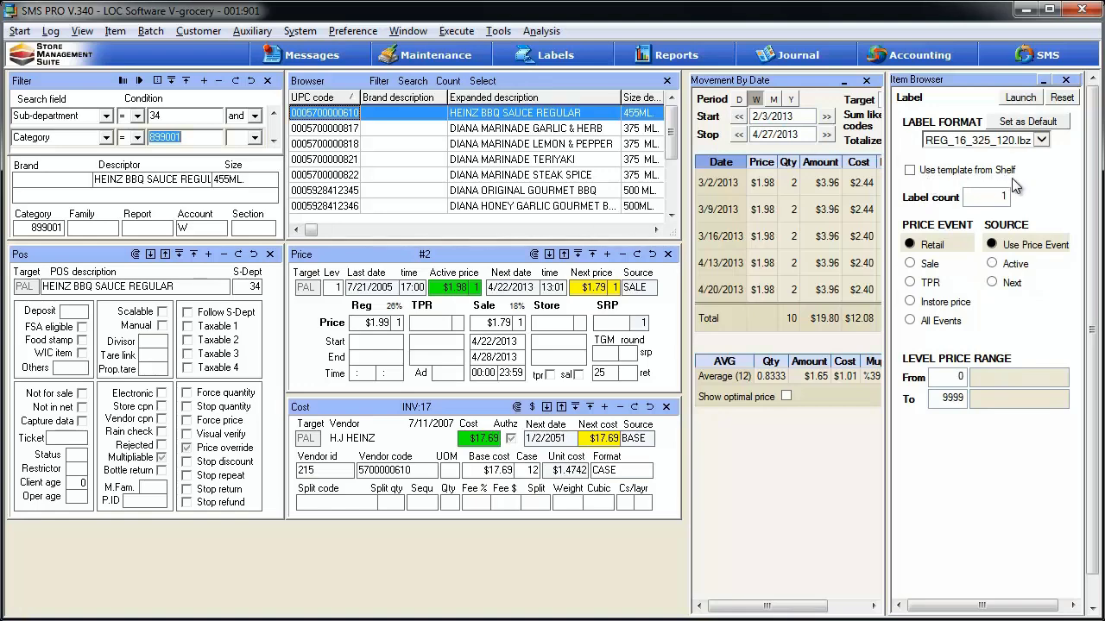
Keep REG_16_325_120.lbz as the label format and open the item's Shelf details
left_click(1041, 140)
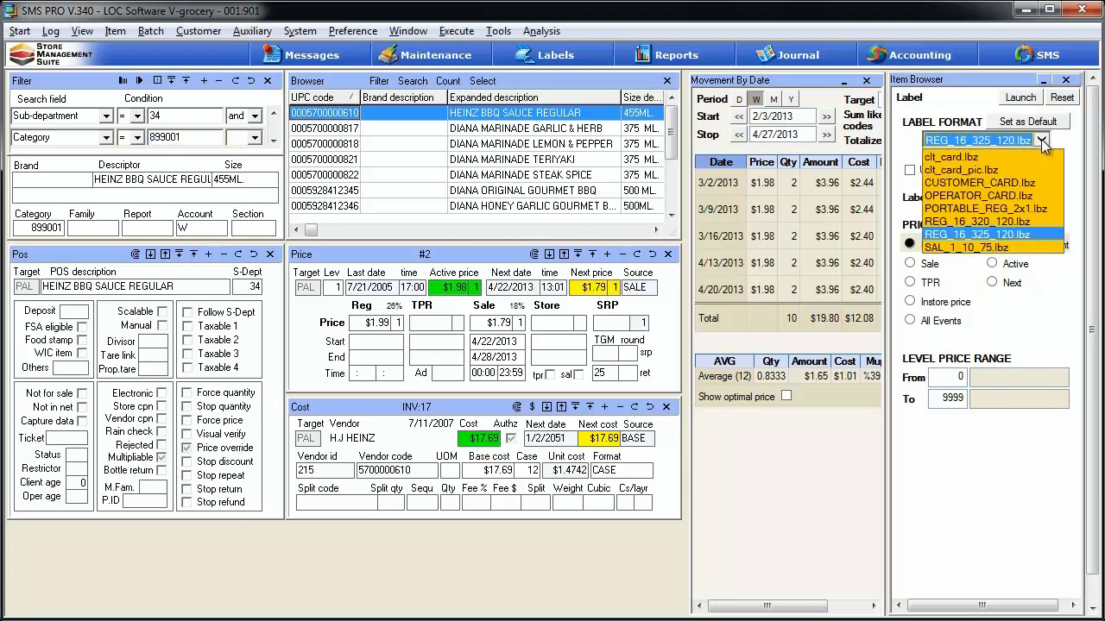
left_click(1041, 139)
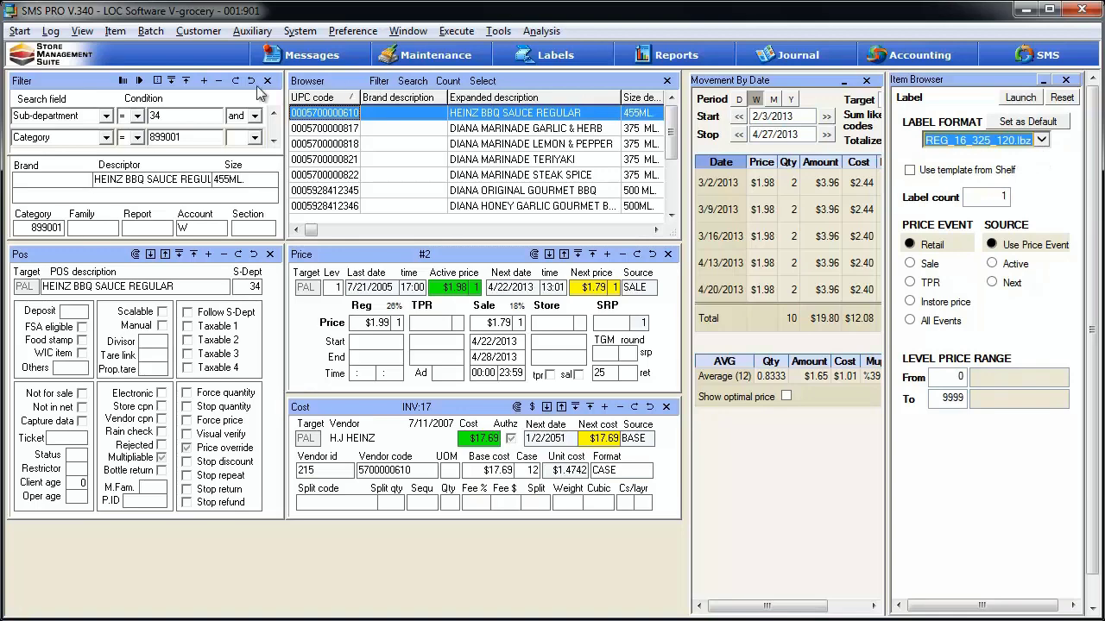
left_click(115, 31)
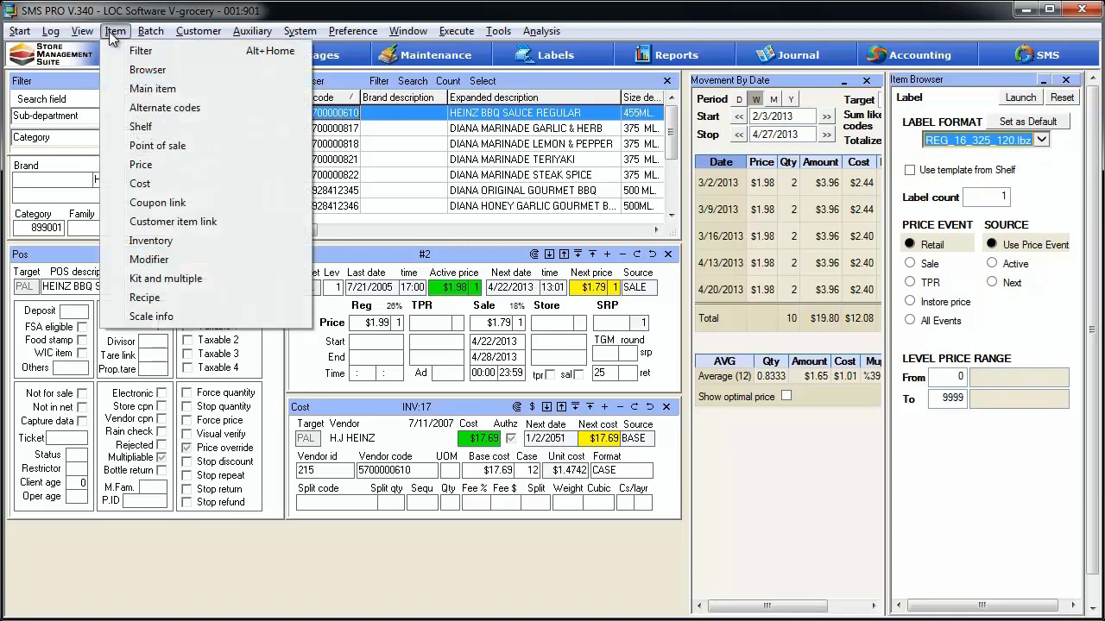
left_click(140, 127)
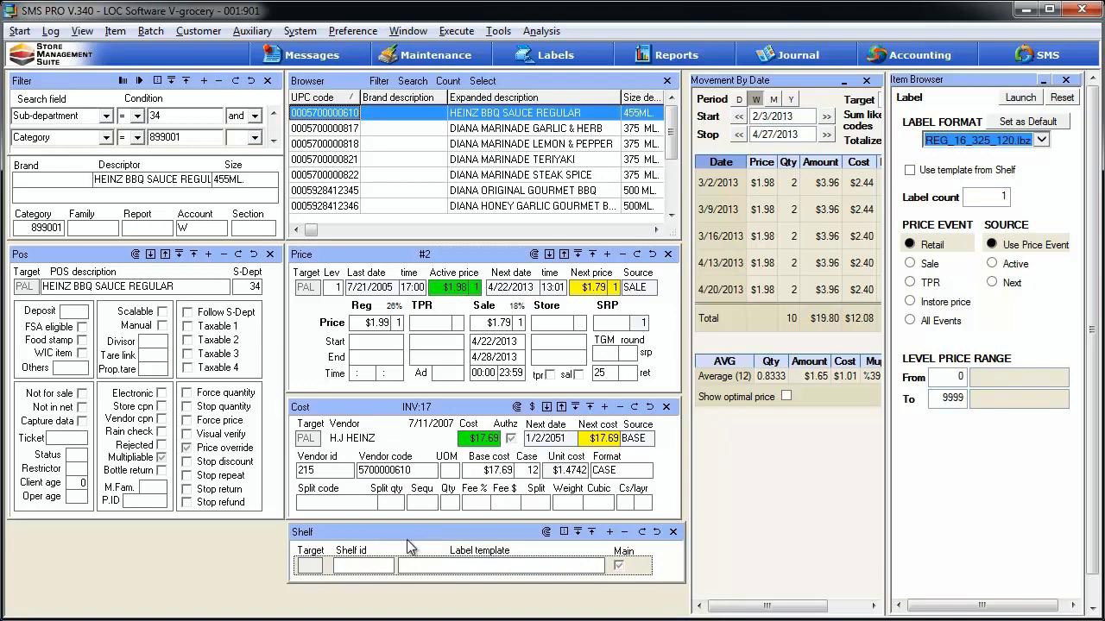
Add a new shelf record and bring up the shelf location list
left_click(422, 548)
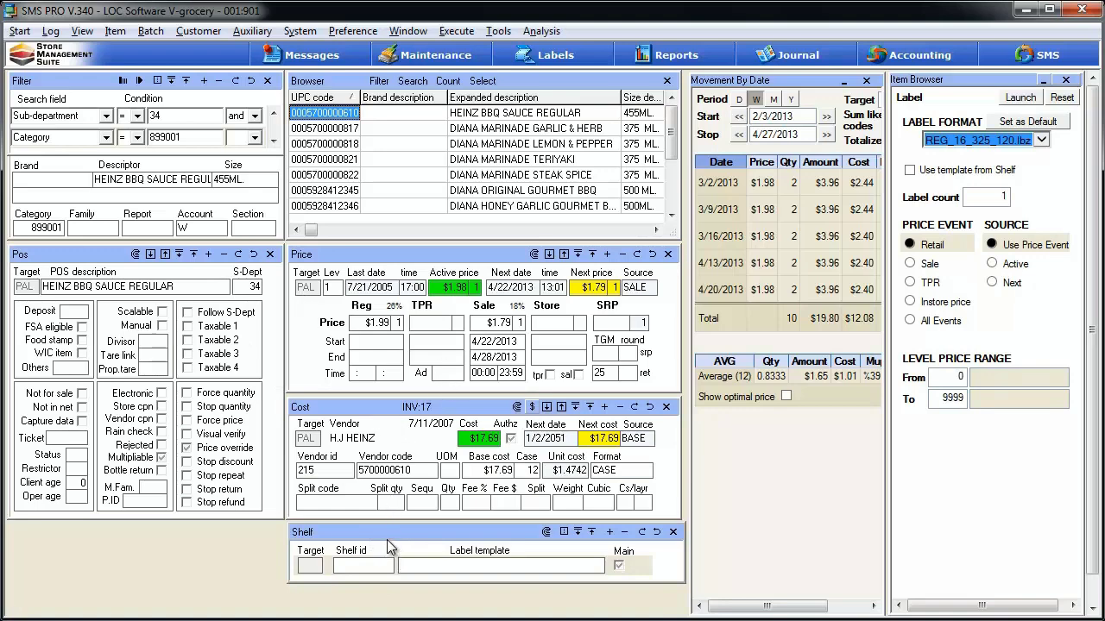
left_click(609, 533)
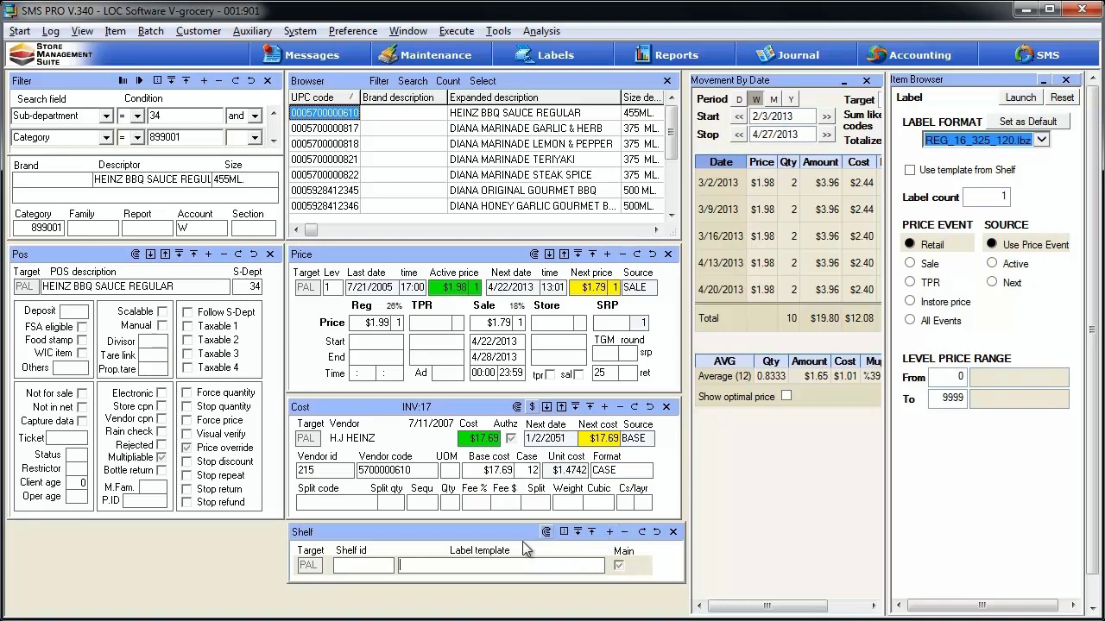
double_click(370, 567)
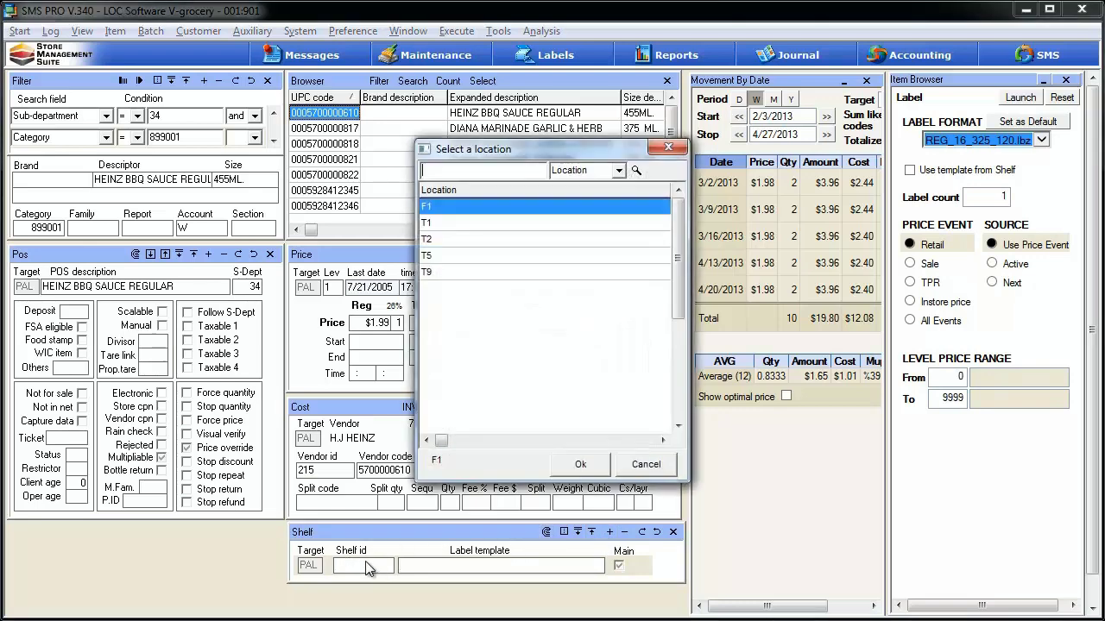
Set the shelf id to T1 and the label template to REG_16_325_120.lbz
left_click(448, 223)
left_click(579, 464)
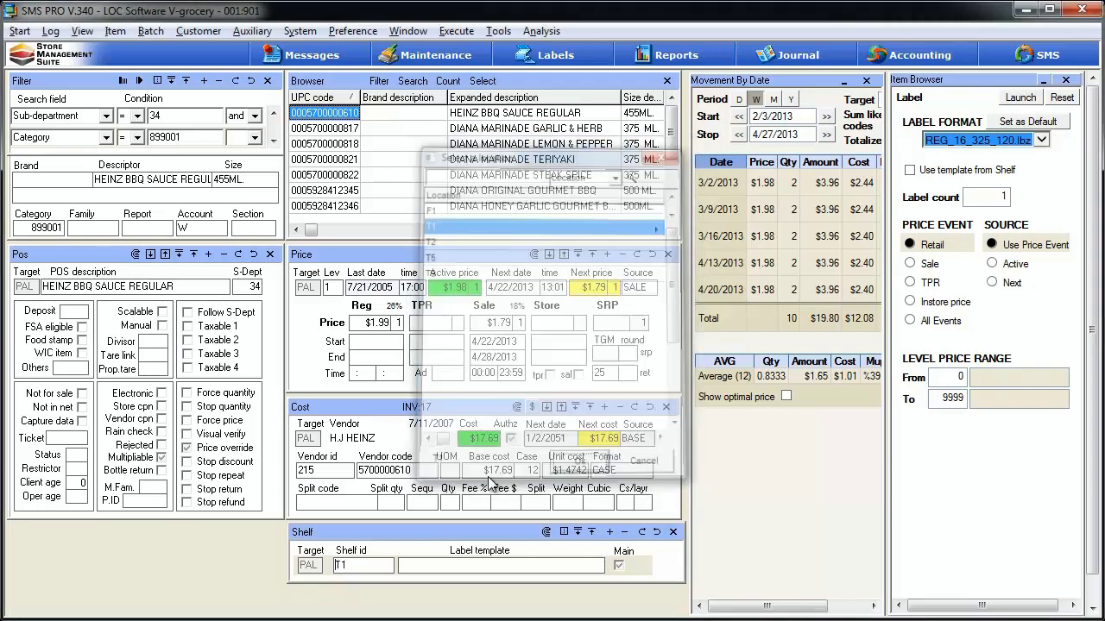
double_click(461, 564)
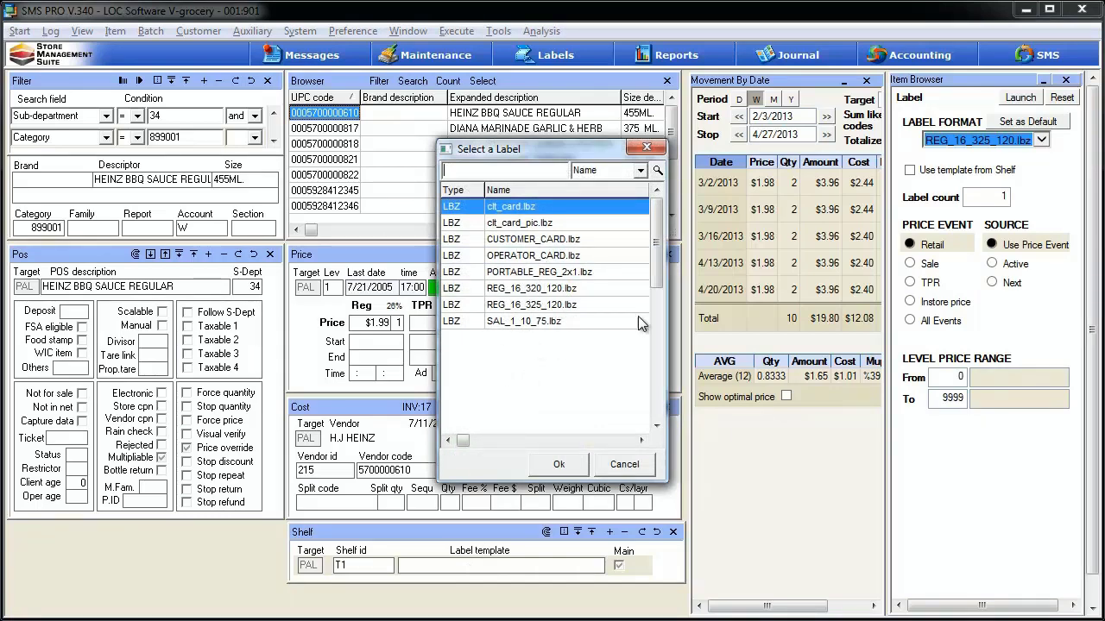
left_click(547, 307)
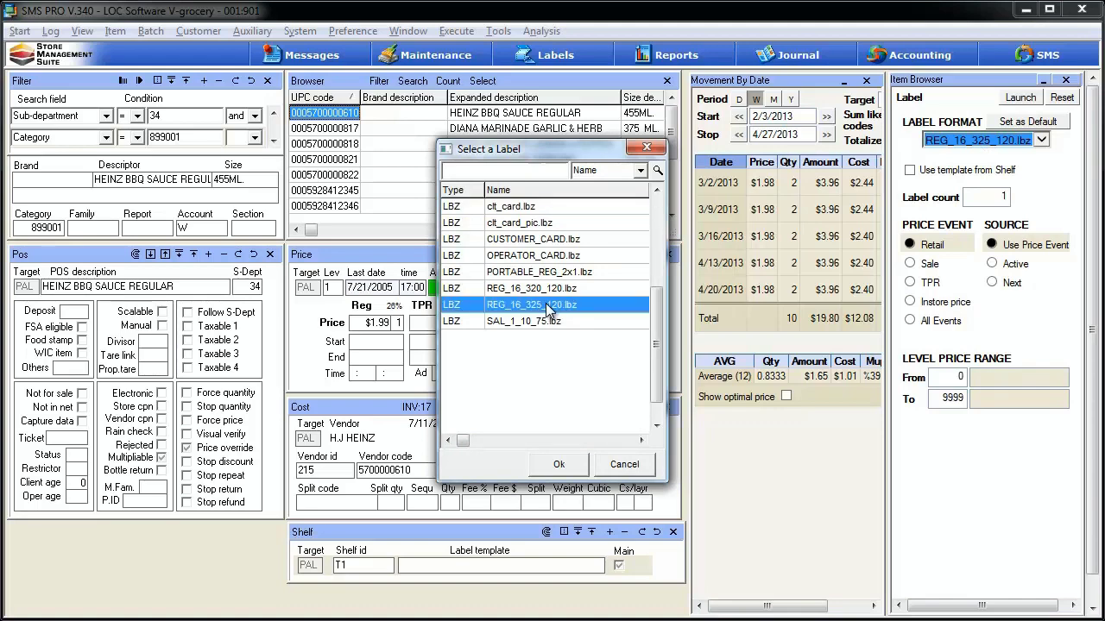
left_click(559, 466)
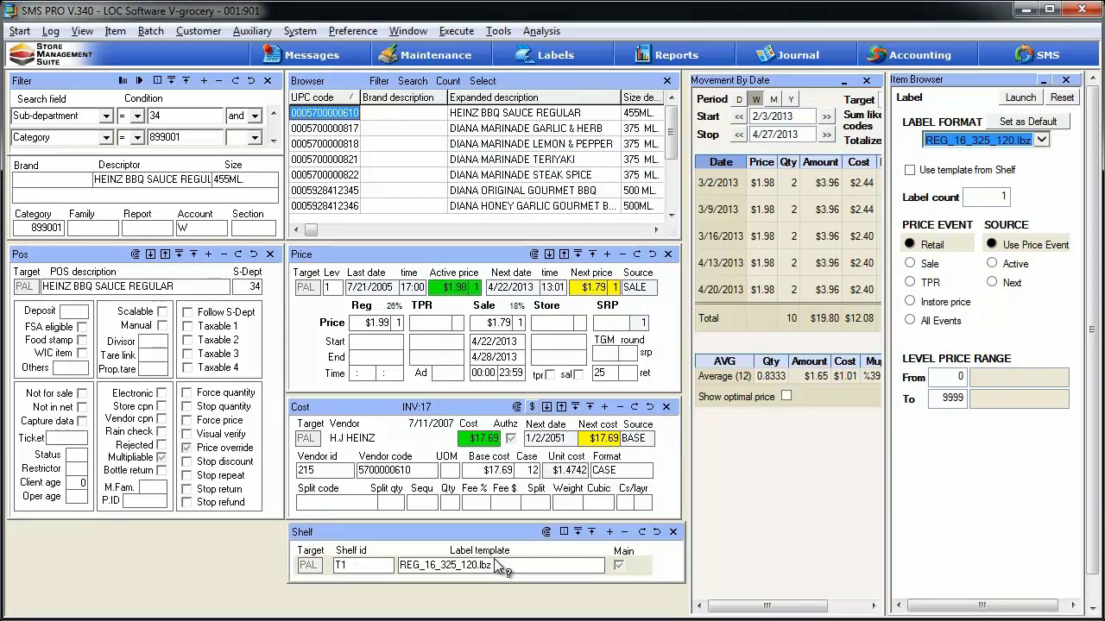
Apply the shelf template to all items, confirming with YES and creating missing records
left_click(546, 531)
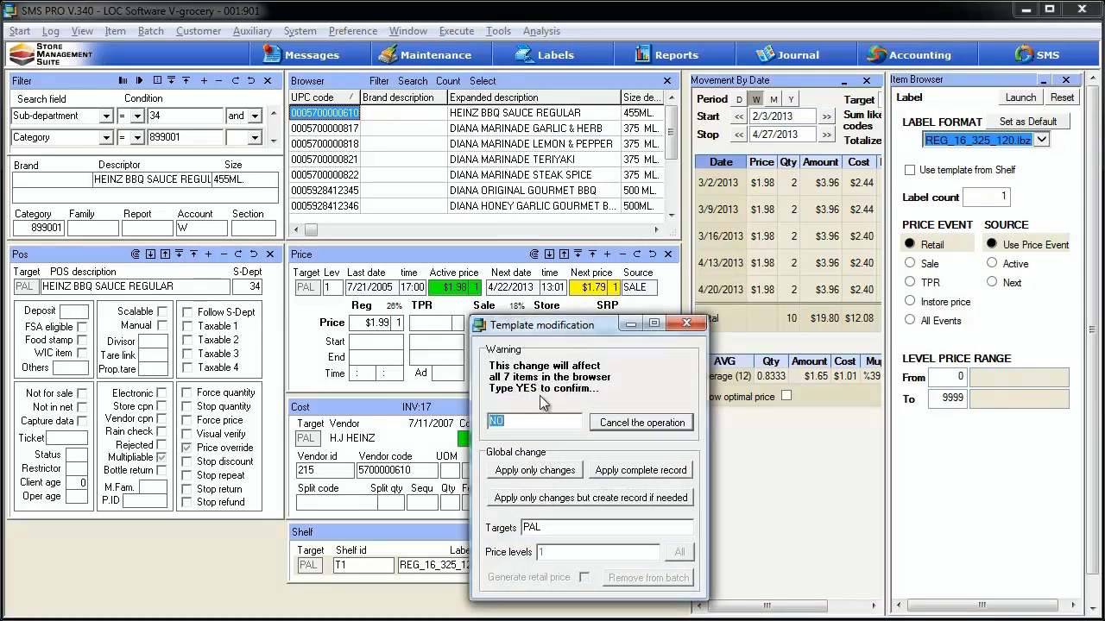
type("YES")
left_click(561, 501)
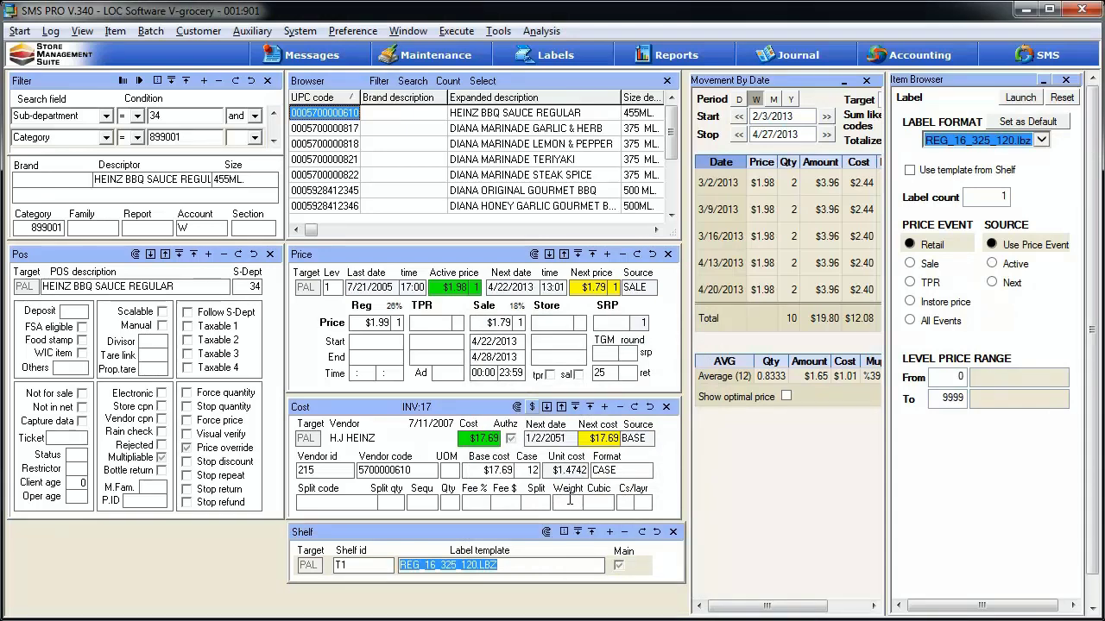
Check the shelf template on other items, ending on DIANA HONEY GARLIC GOURMET BBQ
left_click(349, 144)
left_click(349, 174)
left_click(349, 205)
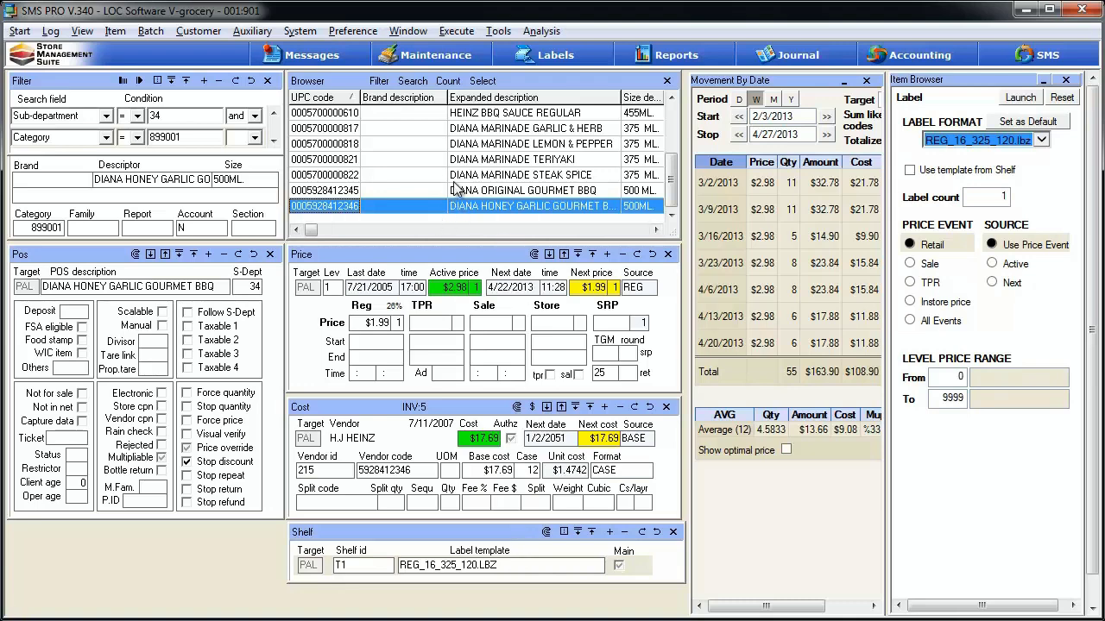
Submit a clt_card.lbz label request for DIANA HONEY GARLIC GOURMET BBQ using each shelf's template
key("Up")
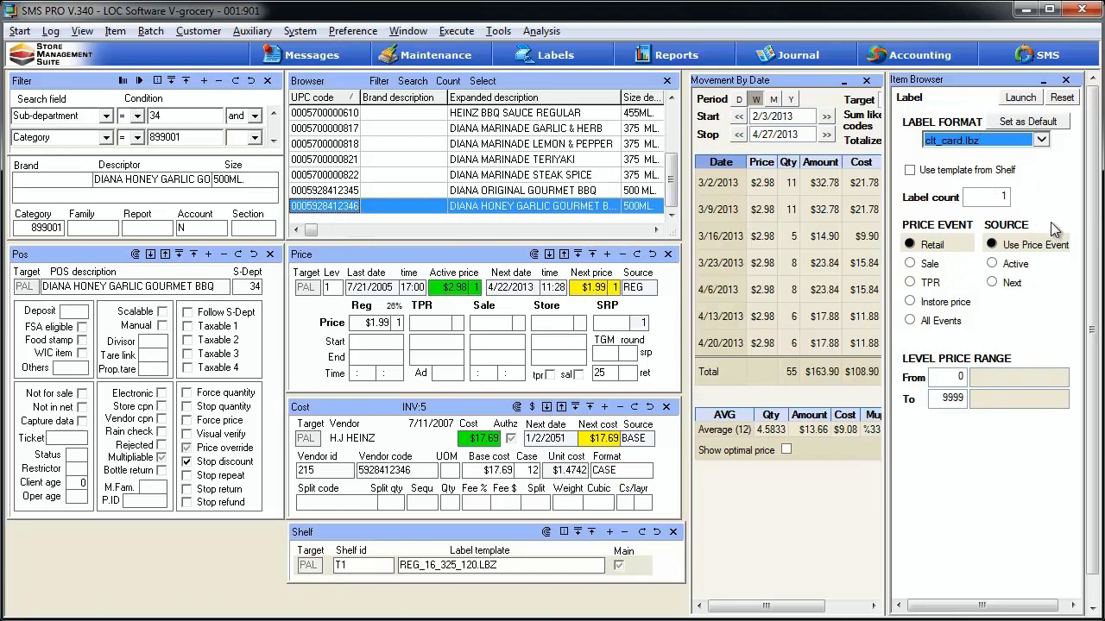
left_click(910, 171)
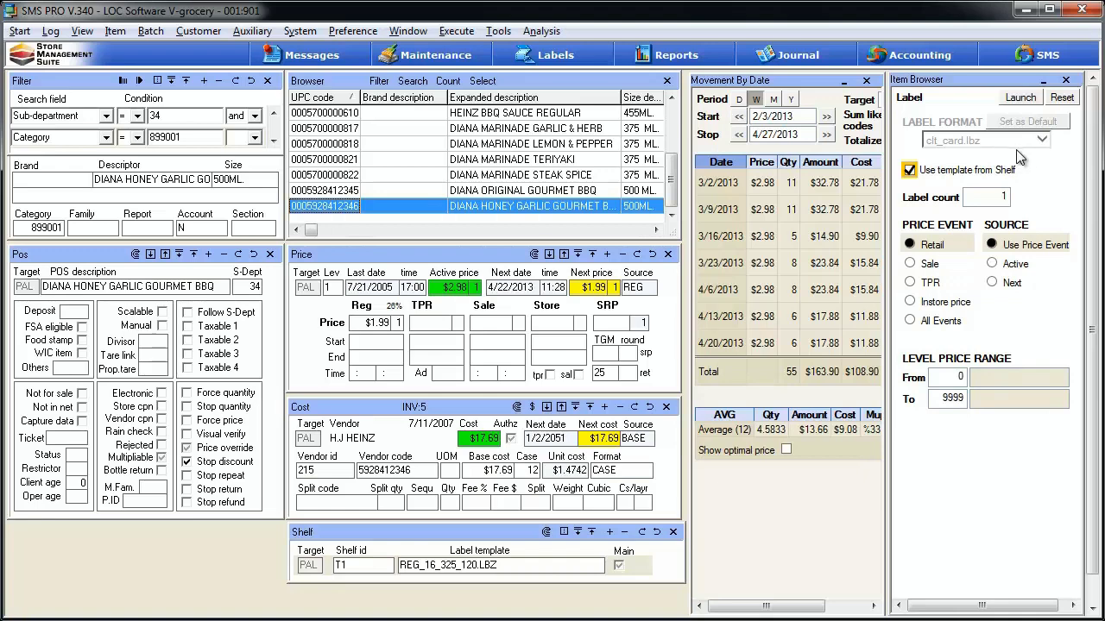
left_click(1020, 97)
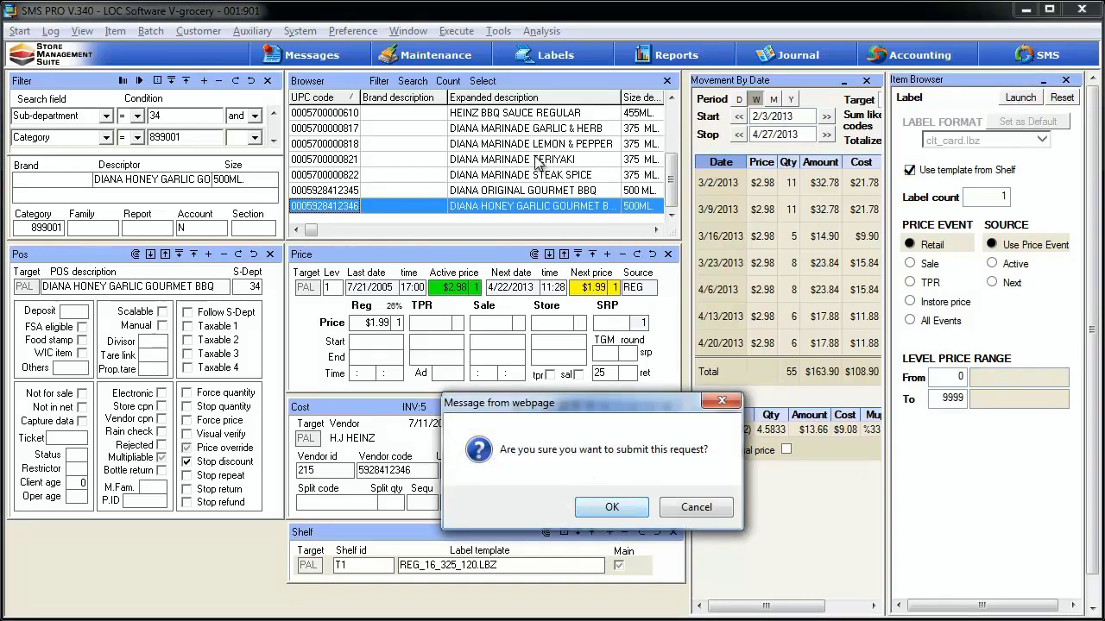
left_click(611, 507)
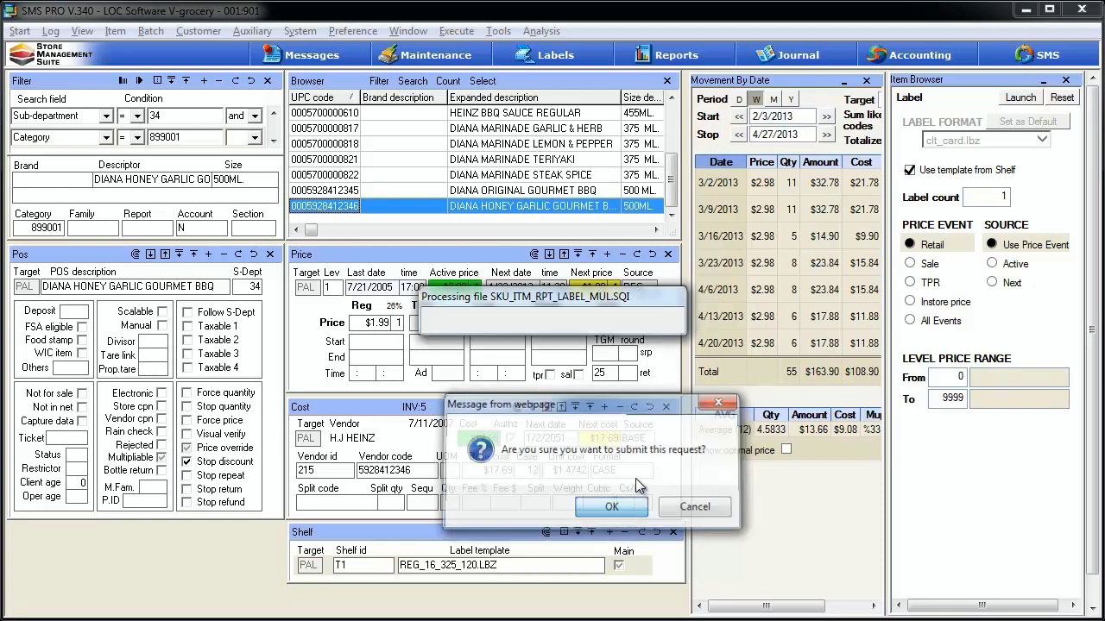
Review the list of labels waiting to print, then show the browser item count with HEINZ BBQ SAUCE REGULAR loaded
left_click(549, 59)
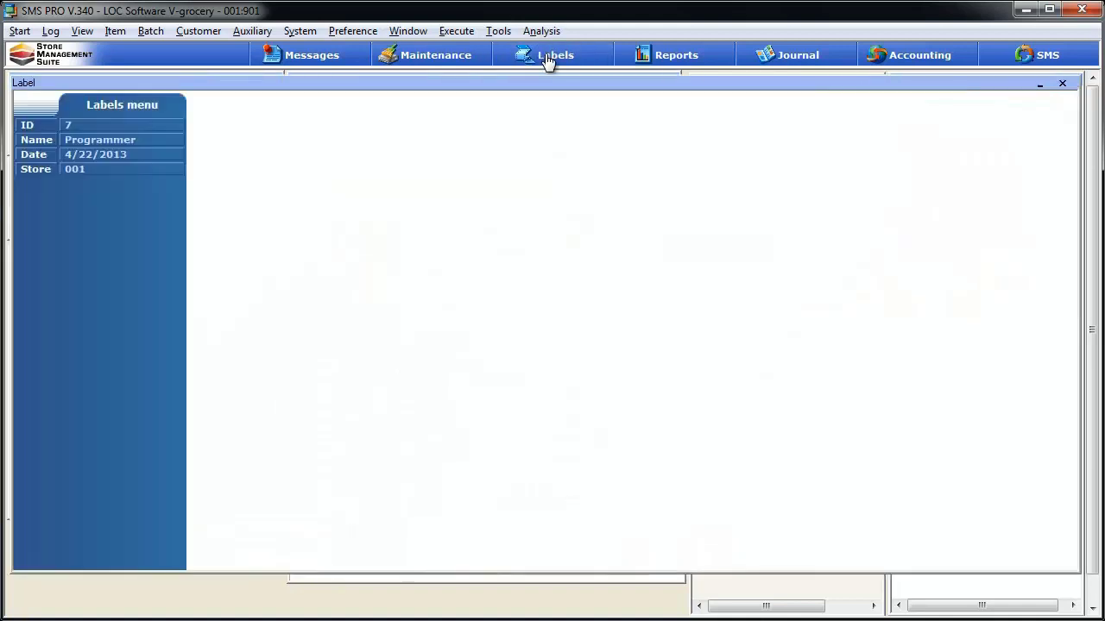
left_click(53, 323)
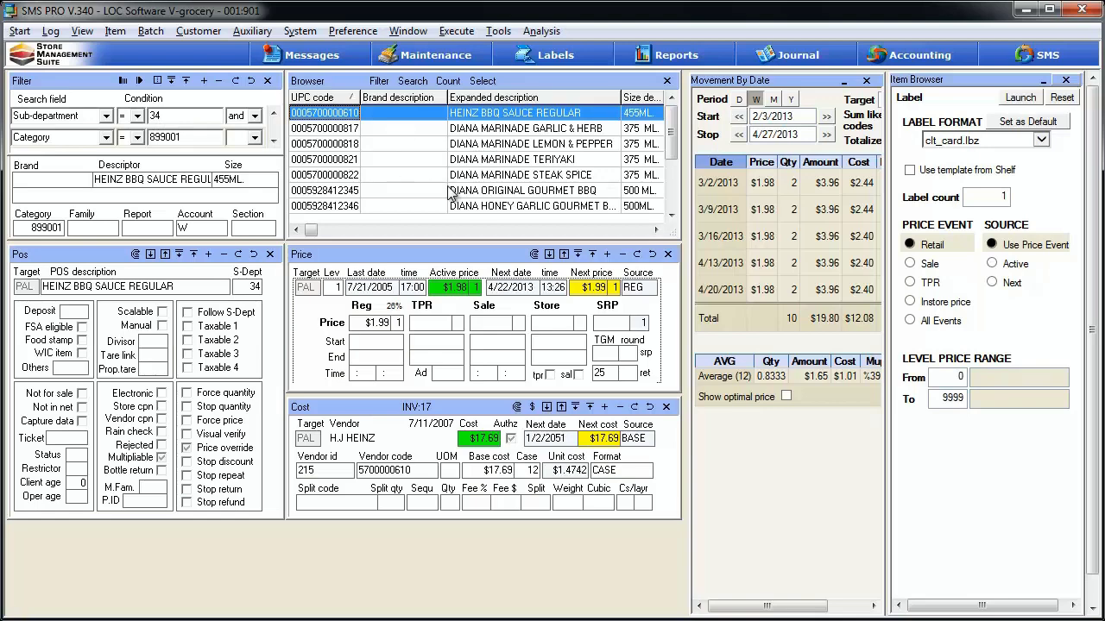
left_click(450, 82)
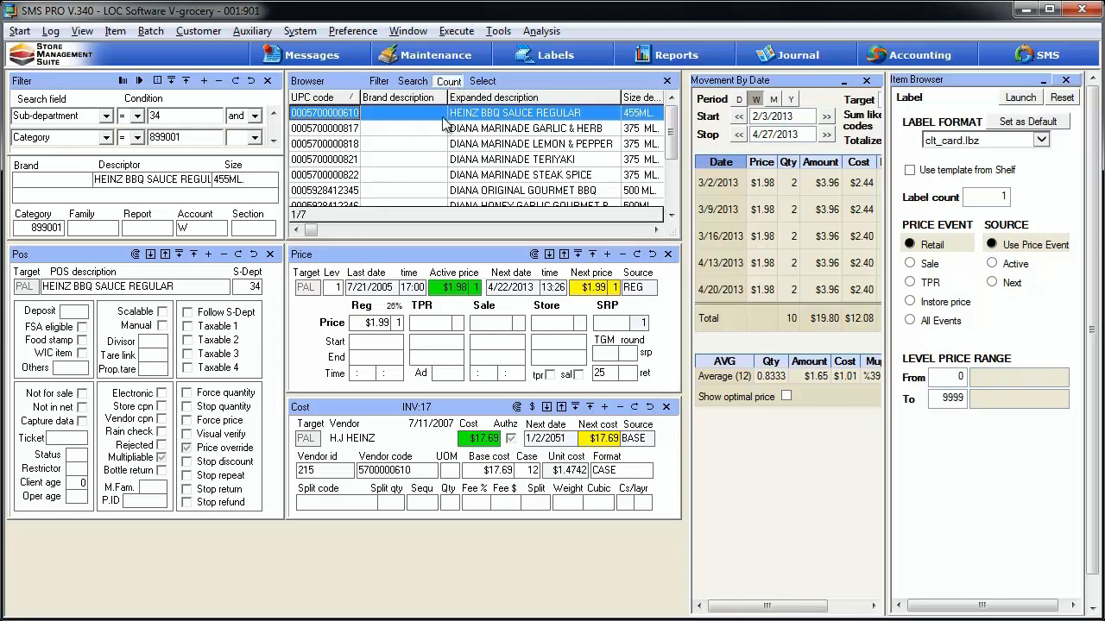
Give HEINZ BBQ SAUCE REGULAR a $1.69 sale price from 4/22/2013 to 4/29/2013
left_click(450, 82)
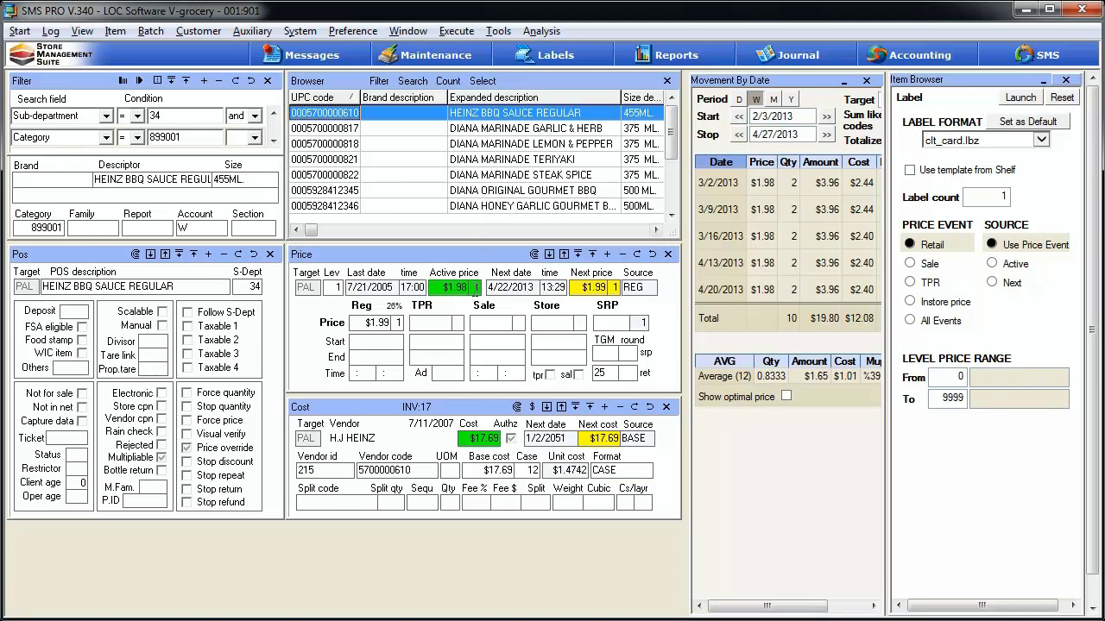
left_click(486, 320)
type("1.69")
left_click(488, 340)
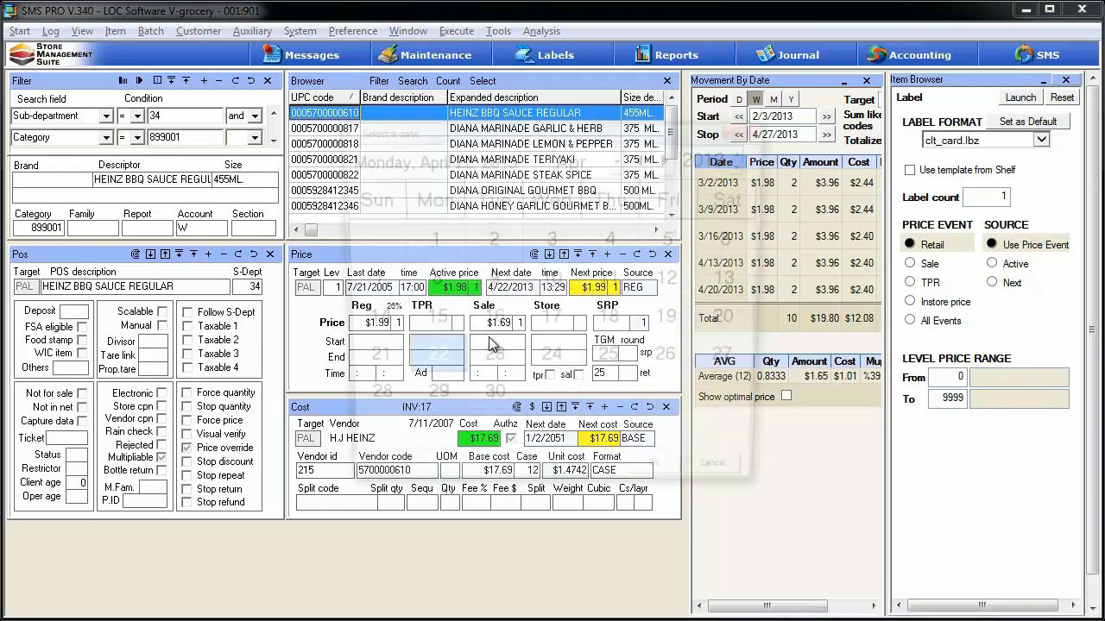
left_click(489, 364)
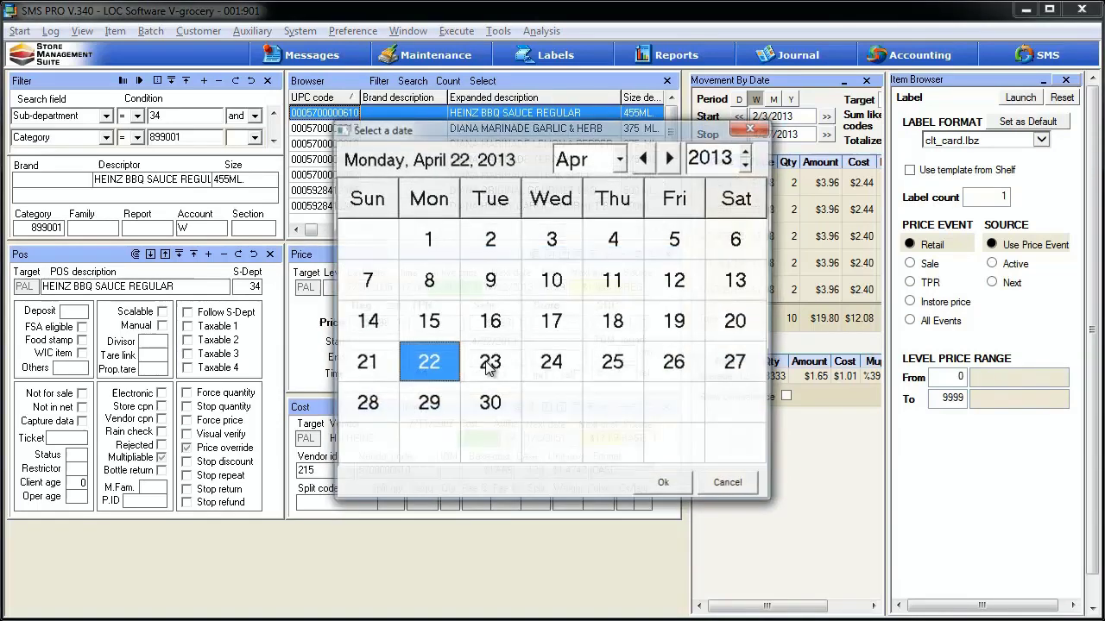
left_click(432, 403)
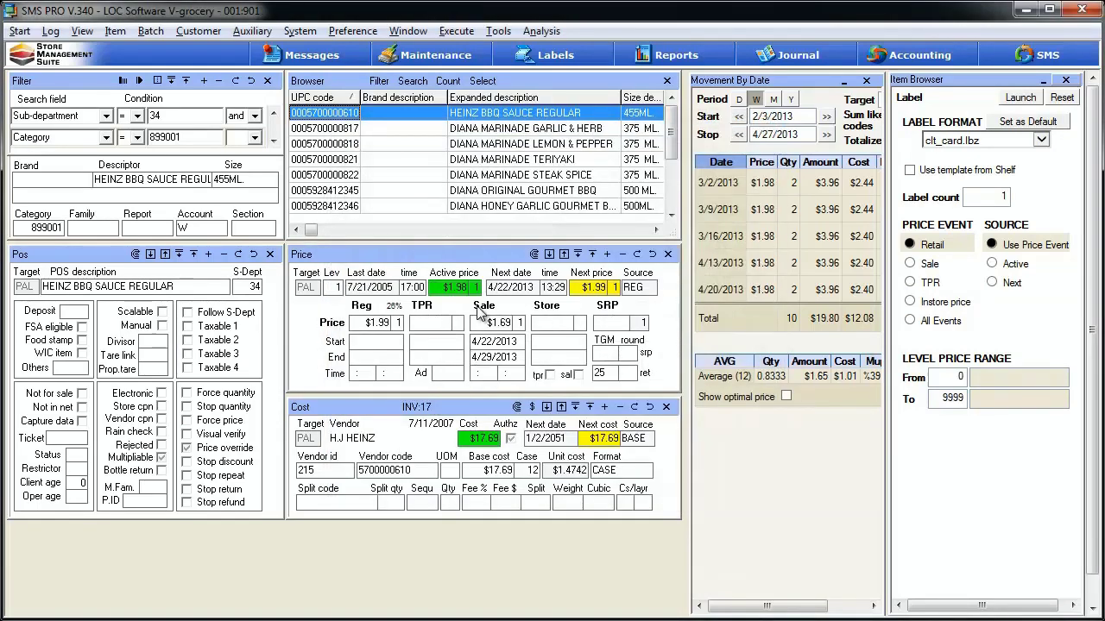
Apply the price change and copy the record to all browser items, confirming with YES
left_click(636, 256)
left_click(533, 255)
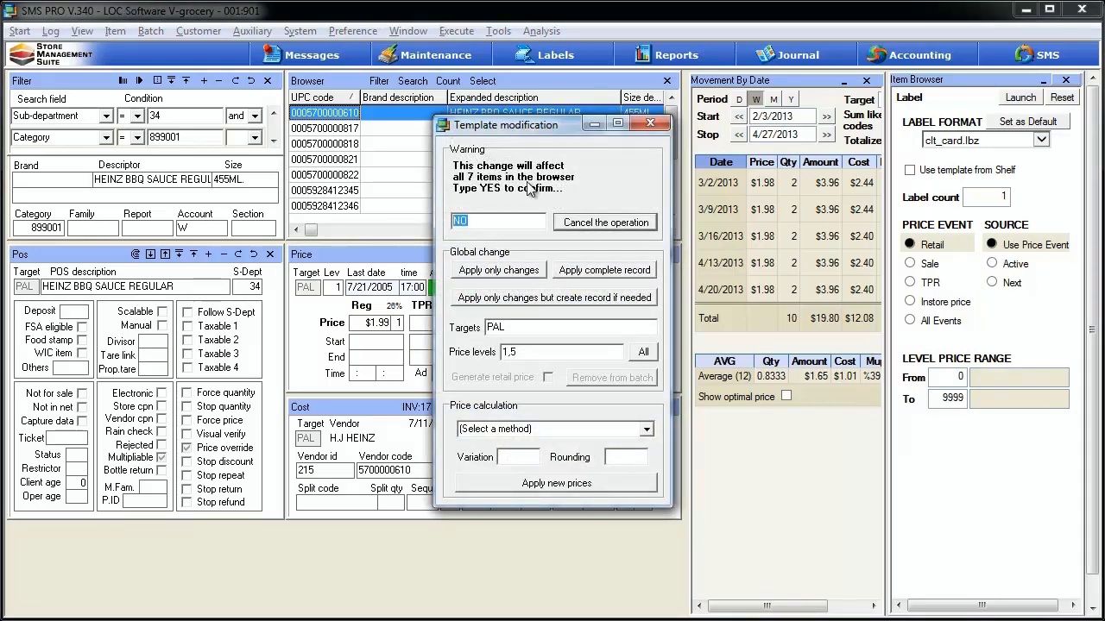
type("YES")
Apply only the changes, creating records as needed, then check the sale on the TERIYAKI, HONEY GARLIC and GARLIC & HERB marinades
left_click(553, 300)
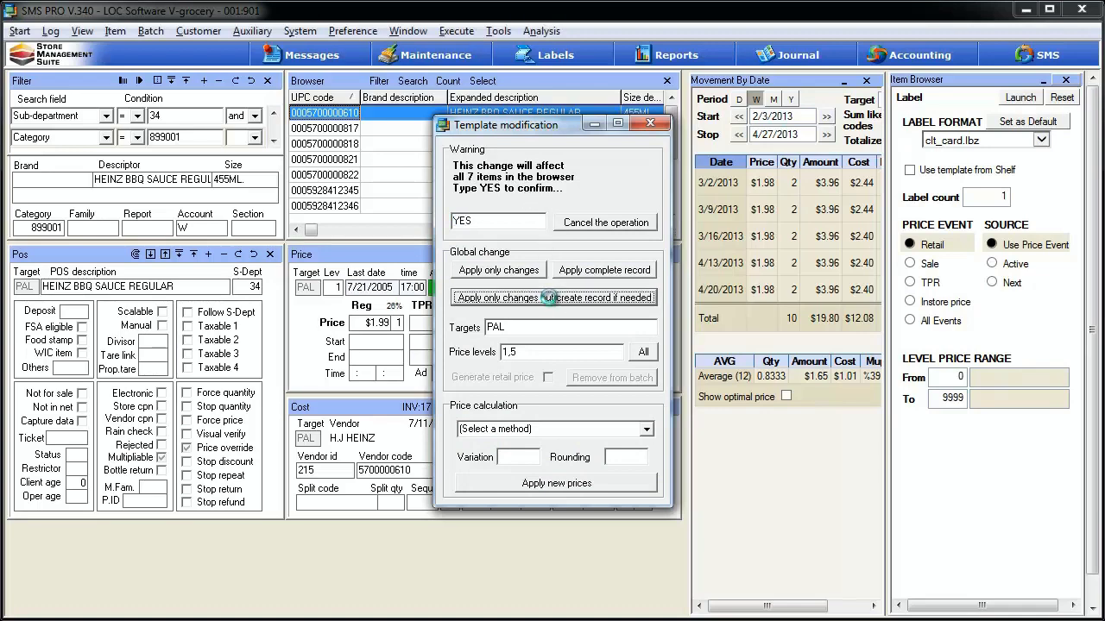
left_click(343, 161)
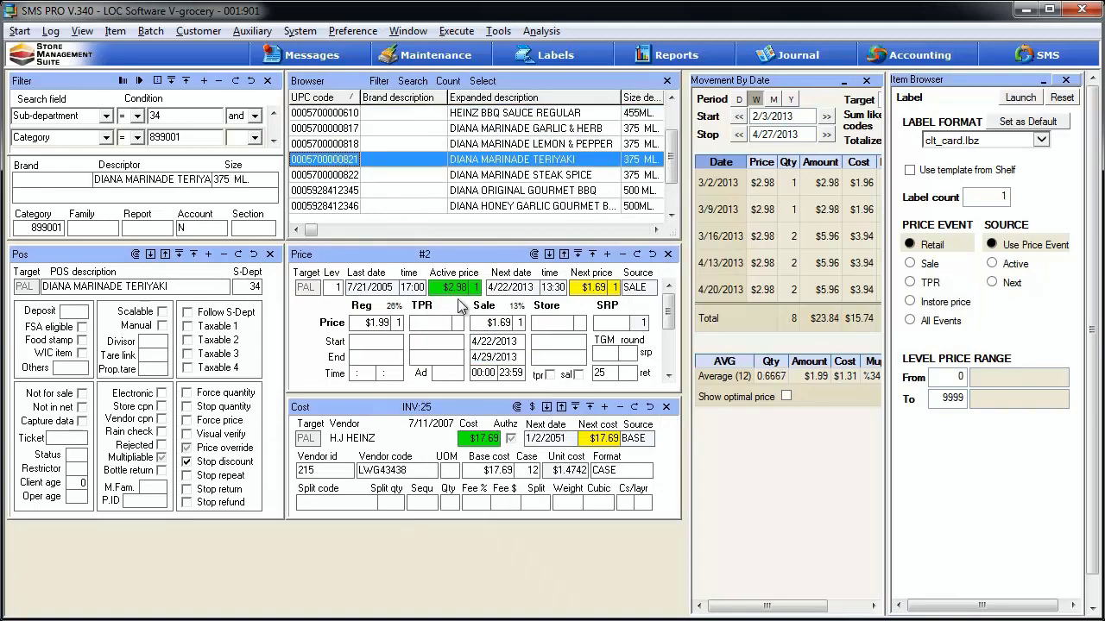
left_click(337, 206)
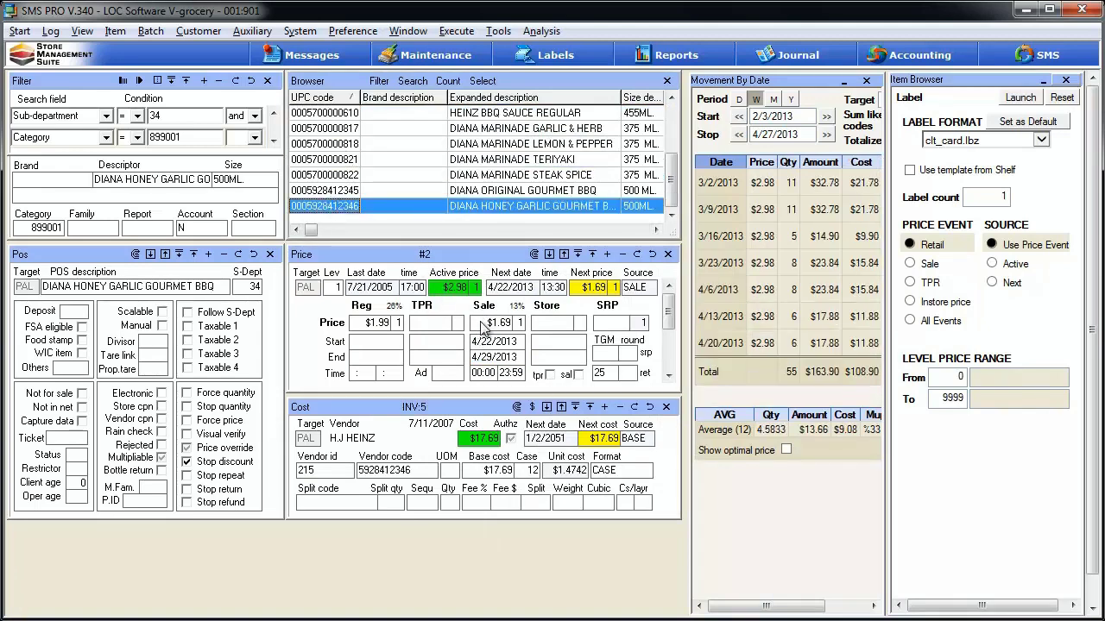
left_click(335, 130)
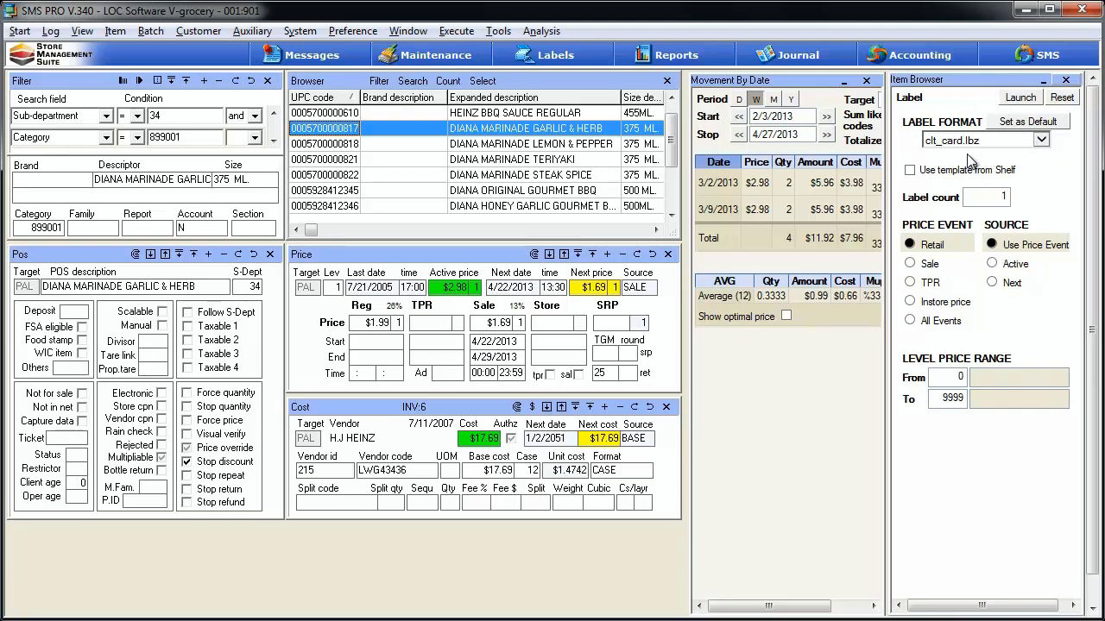
left_click(911, 172)
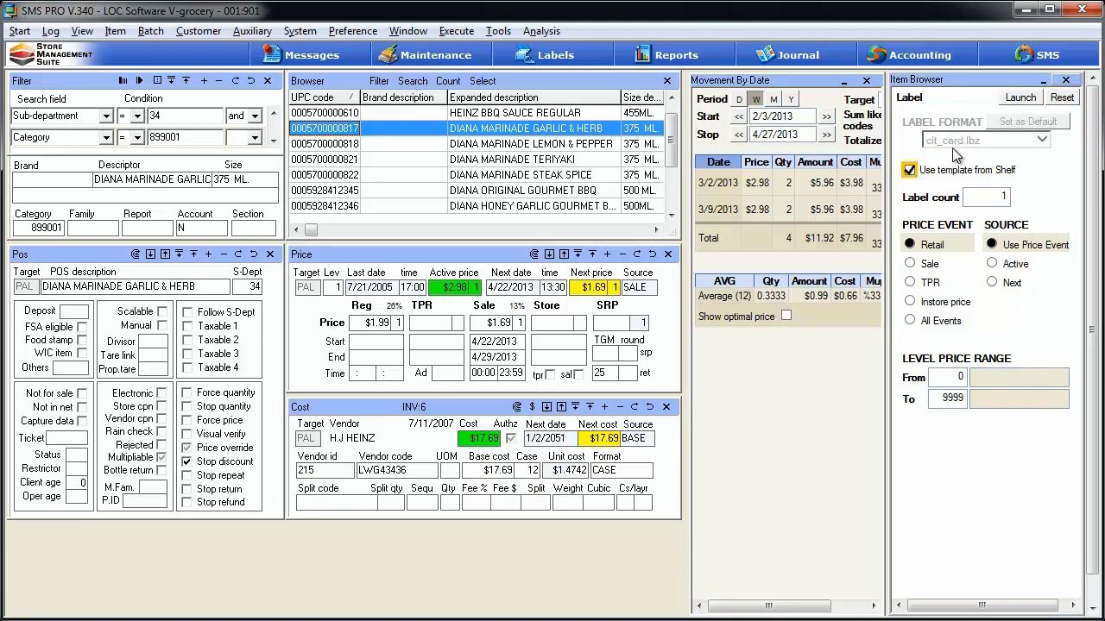
Submit a Sale price-event label request for DIANA MARINADE GARLIC & HERB using the shelf template
left_click(912, 265)
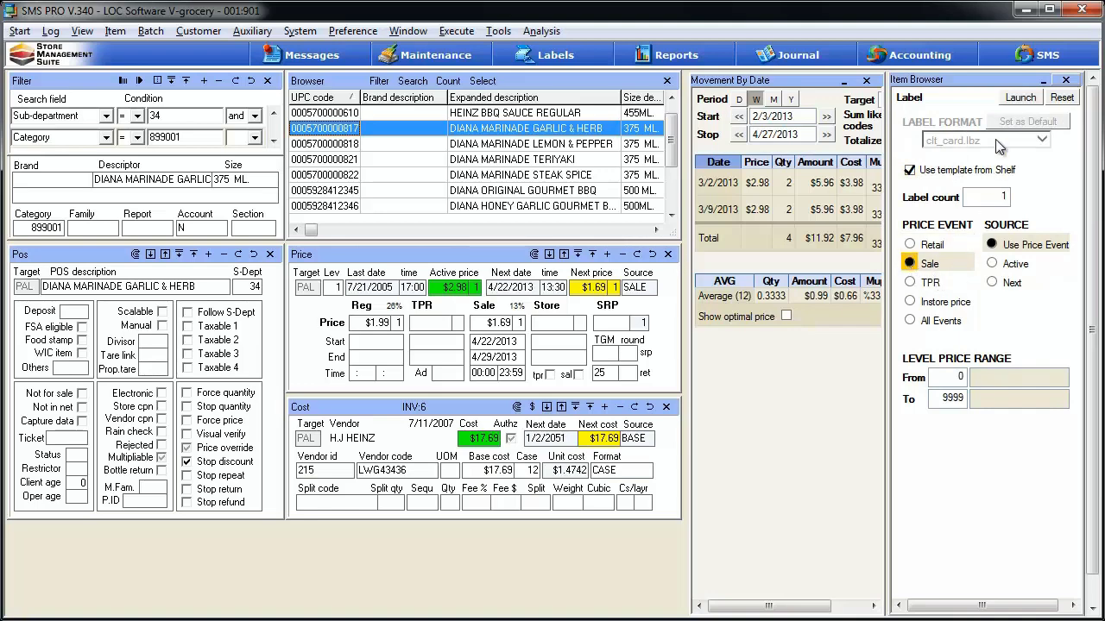
left_click(1020, 98)
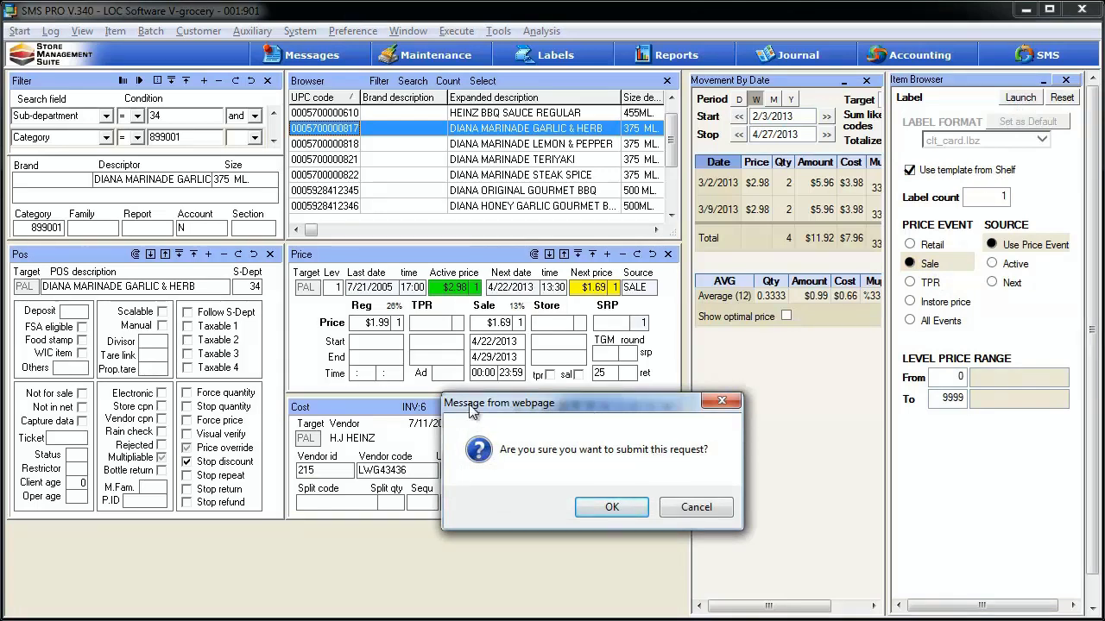
left_click(622, 506)
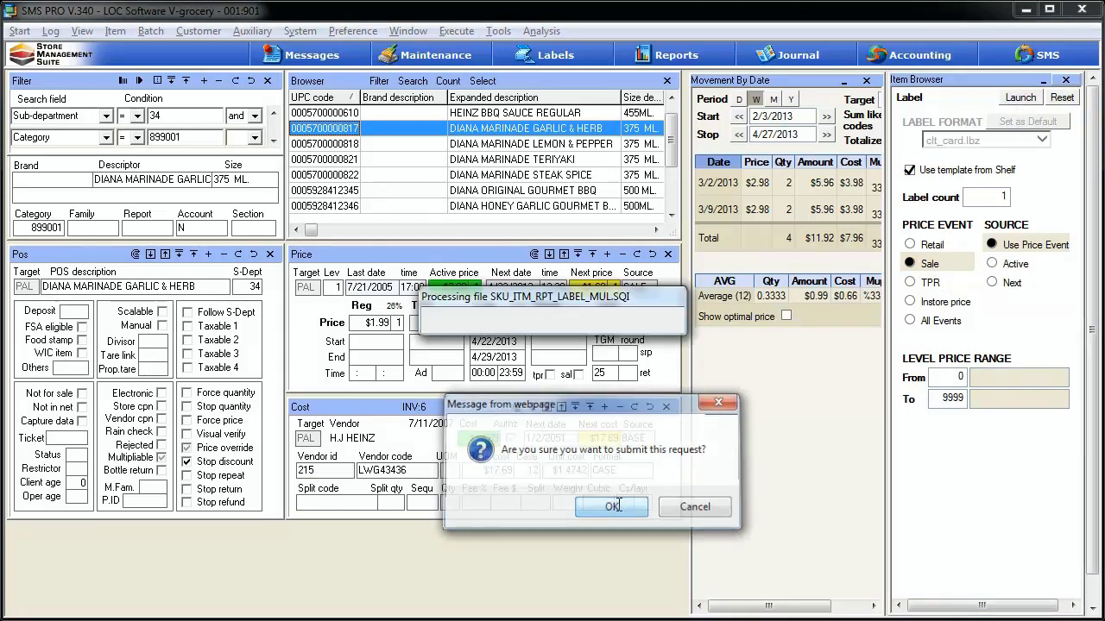
left_click(561, 59)
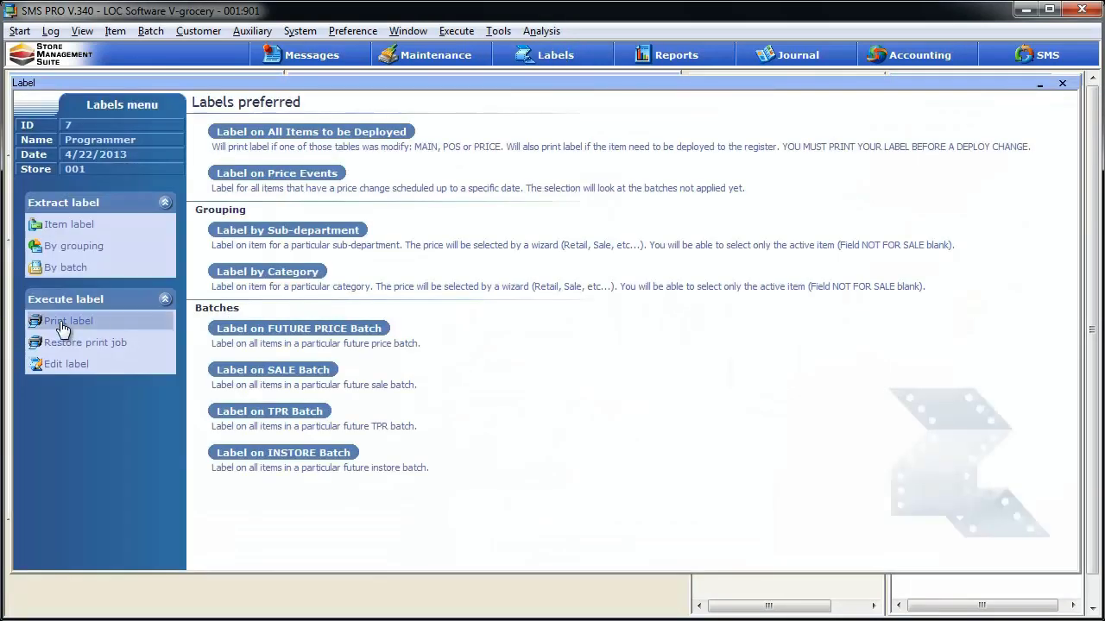
Check the REG_16_325_120.LBZ labels in the print queue, then return to the browser items
left_click(62, 324)
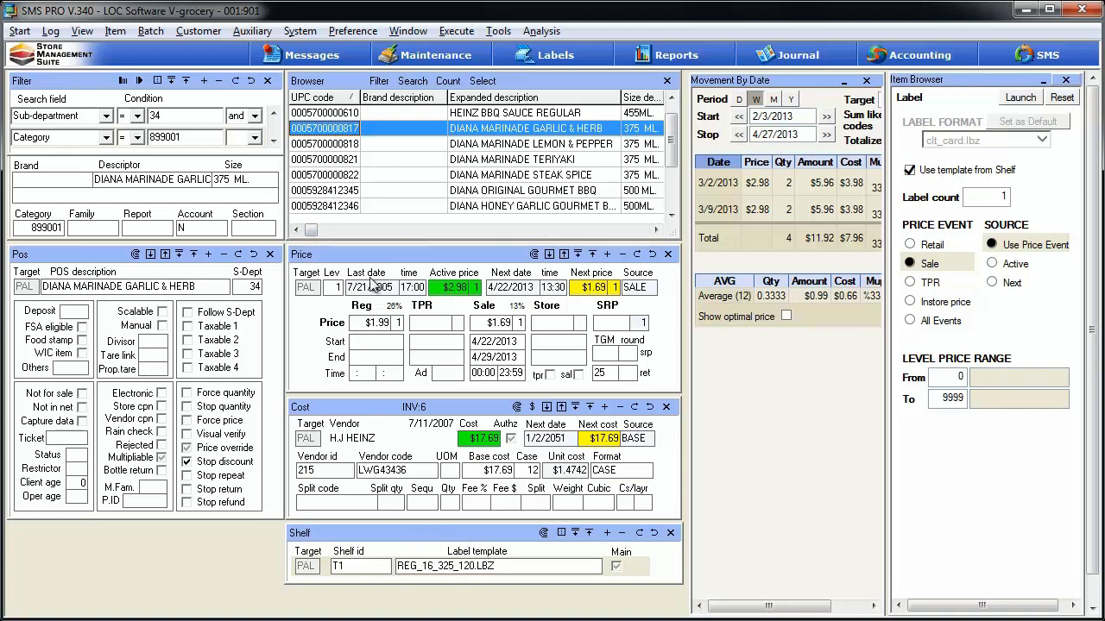
left_click(336, 205)
Change DIANA MARINADE GARLIC & HERB's shelf label template to CUSTOMER_CARD.lbz and save it
left_click(336, 174)
left_click(333, 128)
double_click(498, 566)
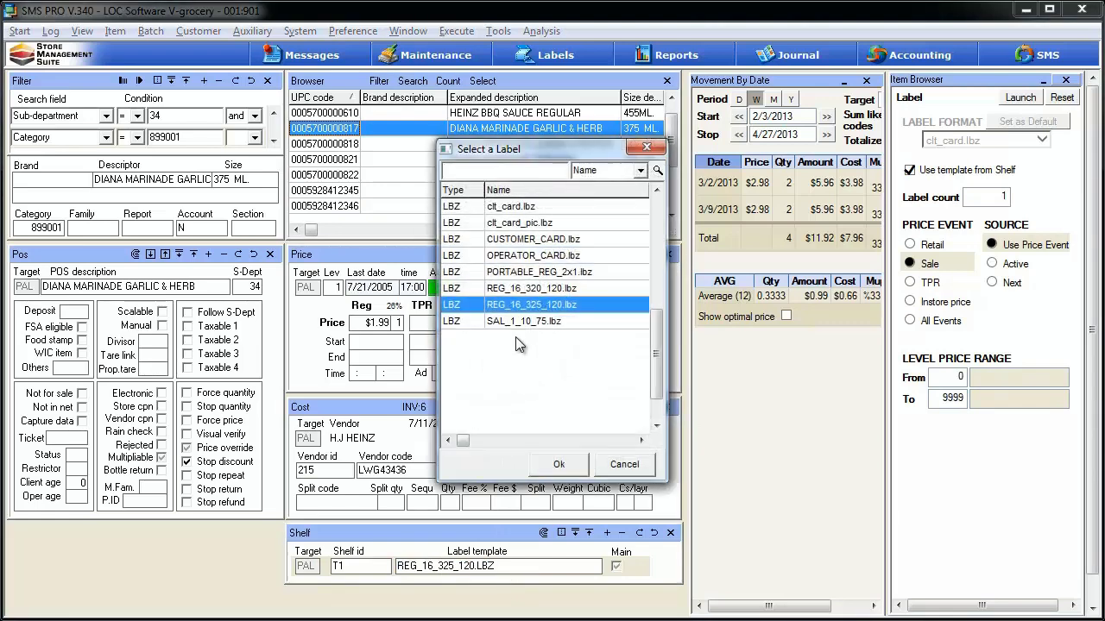
double_click(509, 239)
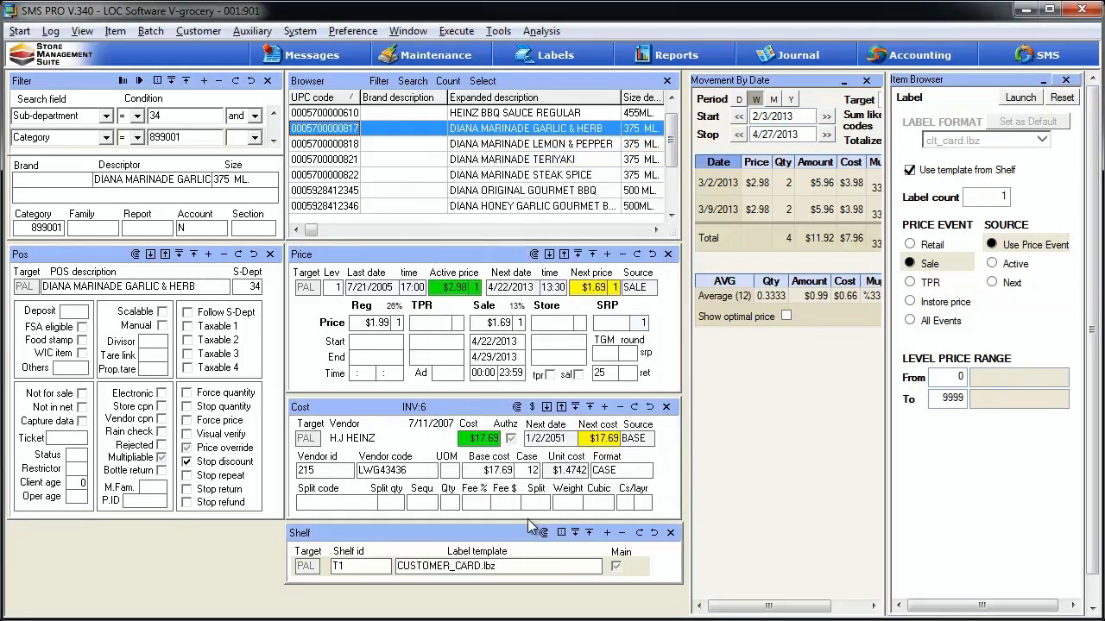
left_click(639, 536)
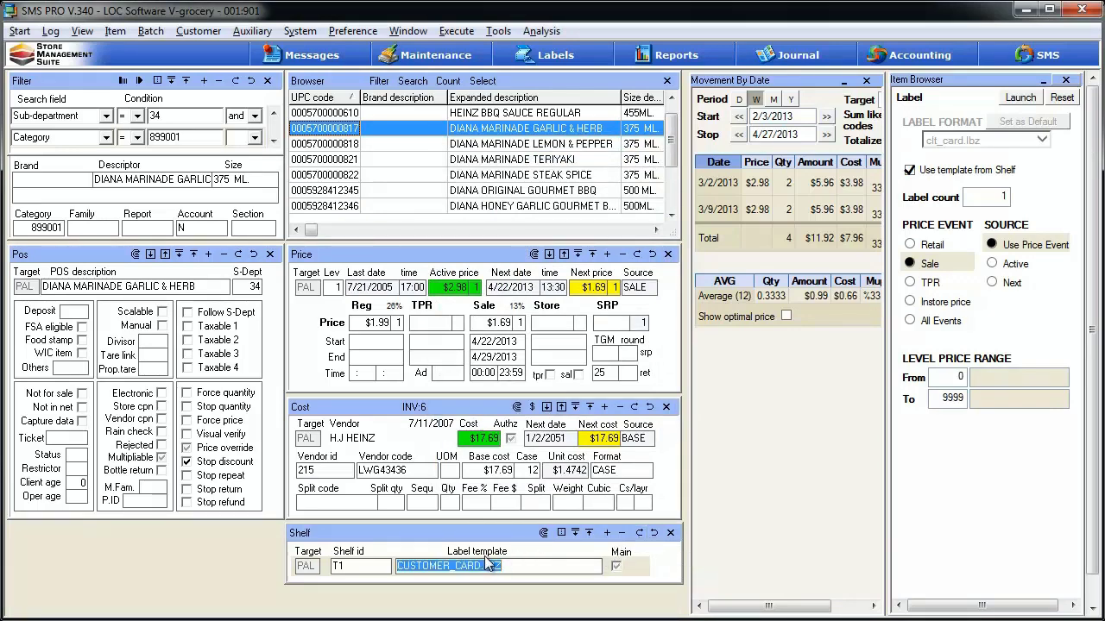
Submit another label request for DIANA MARINADE GARLIC & HERB
left_click(342, 177)
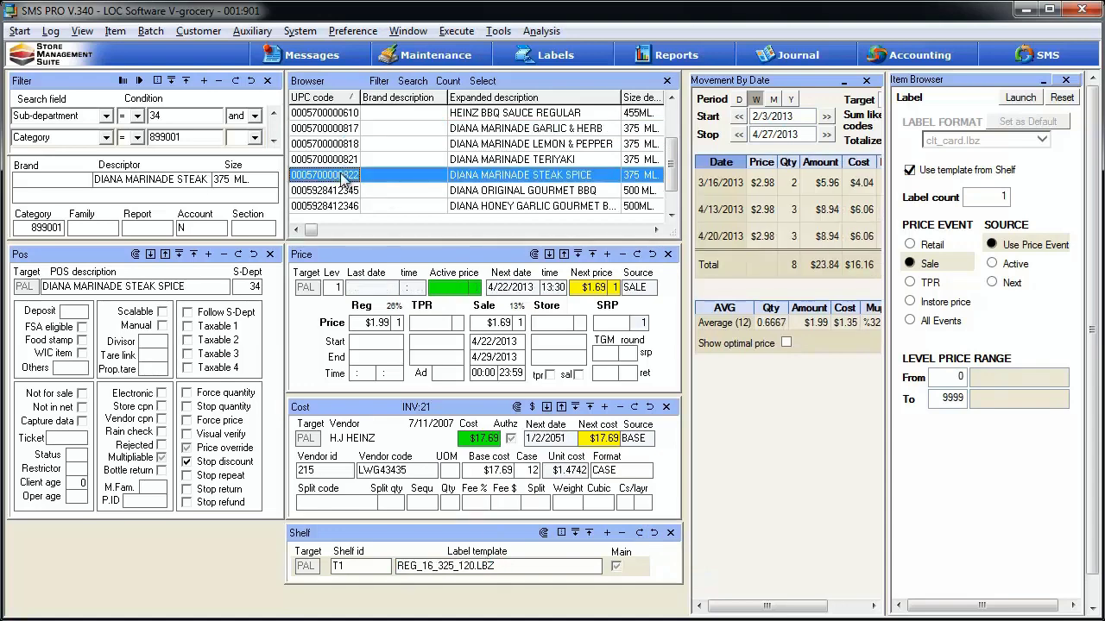
left_click(350, 130)
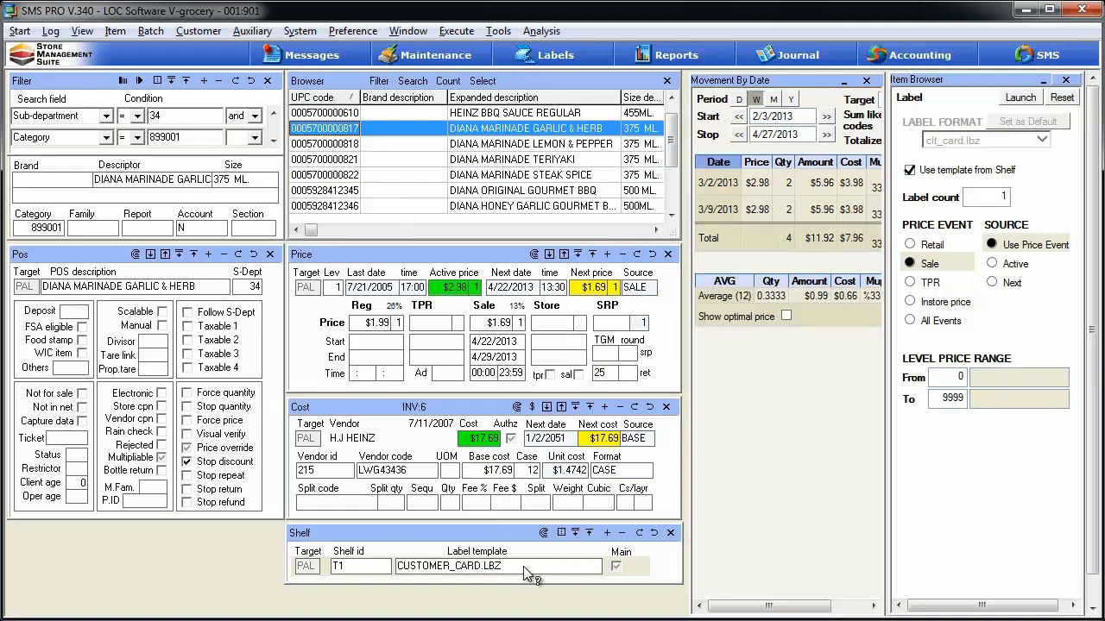
left_click(1020, 100)
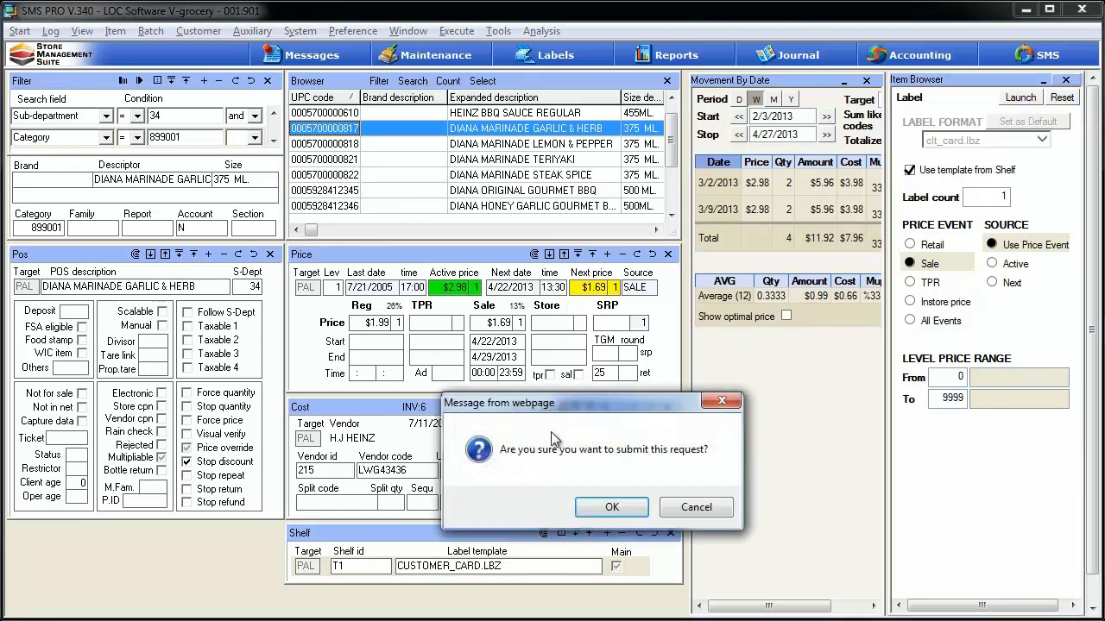
left_click(613, 508)
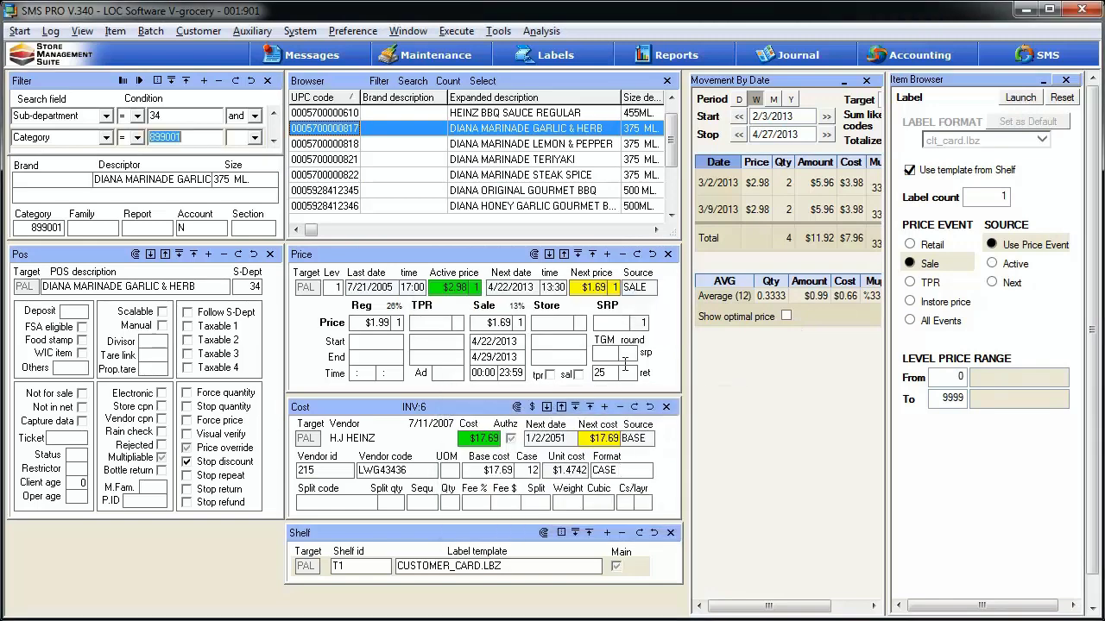
Verify the print list shows 1 CUSTOMER_CARD.LBZ and 6 REG_16_325_120.LBZ labels, then close the Labels window
left_click(568, 57)
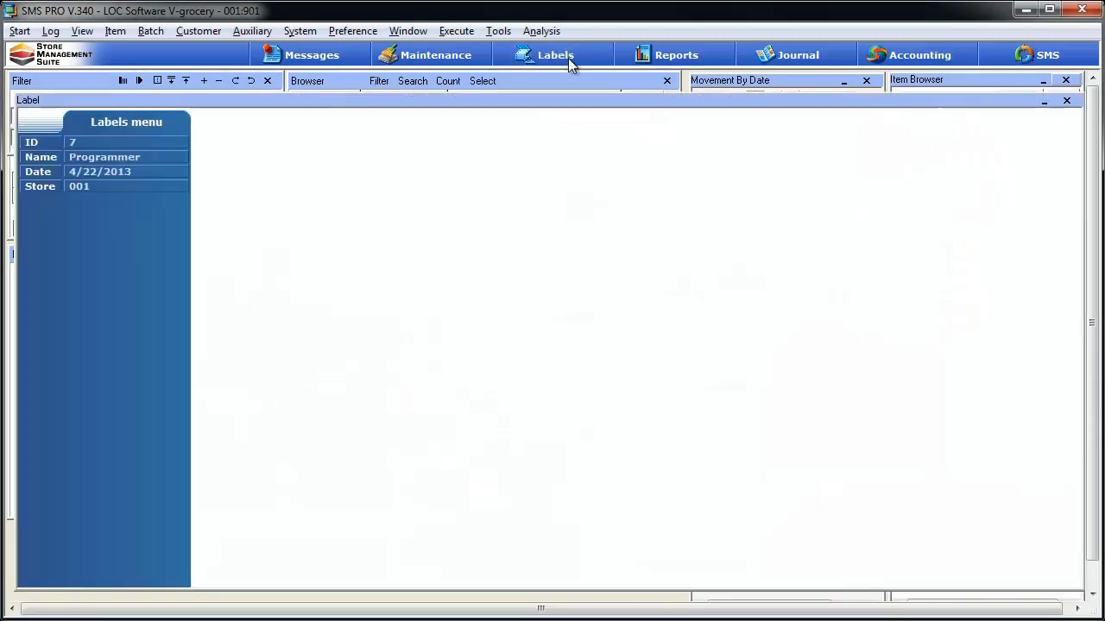
left_click(98, 337)
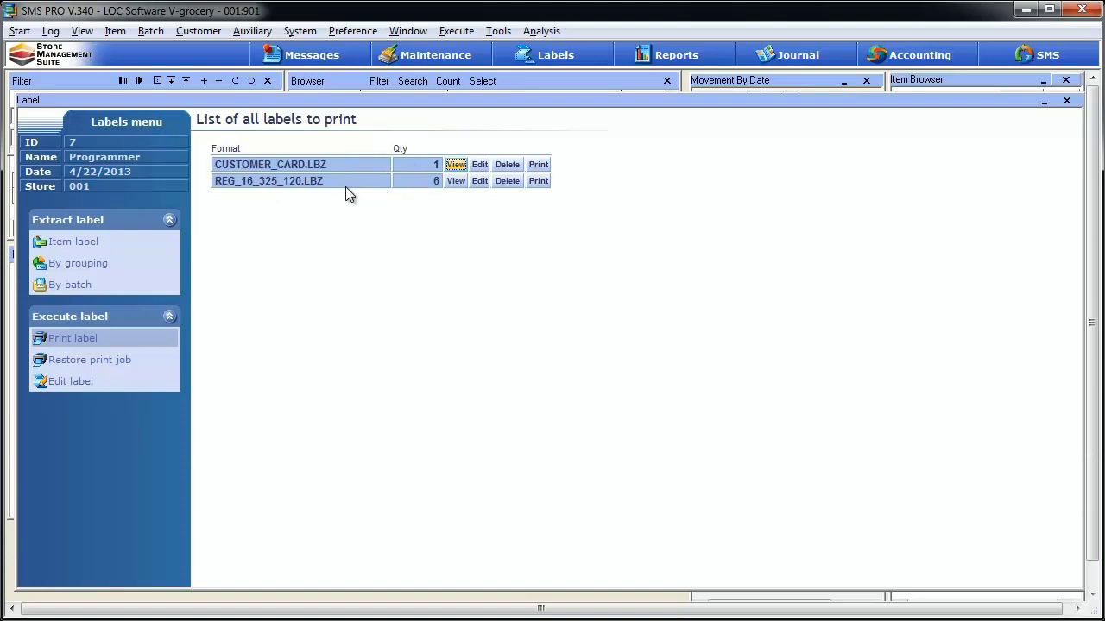
left_click(538, 181)
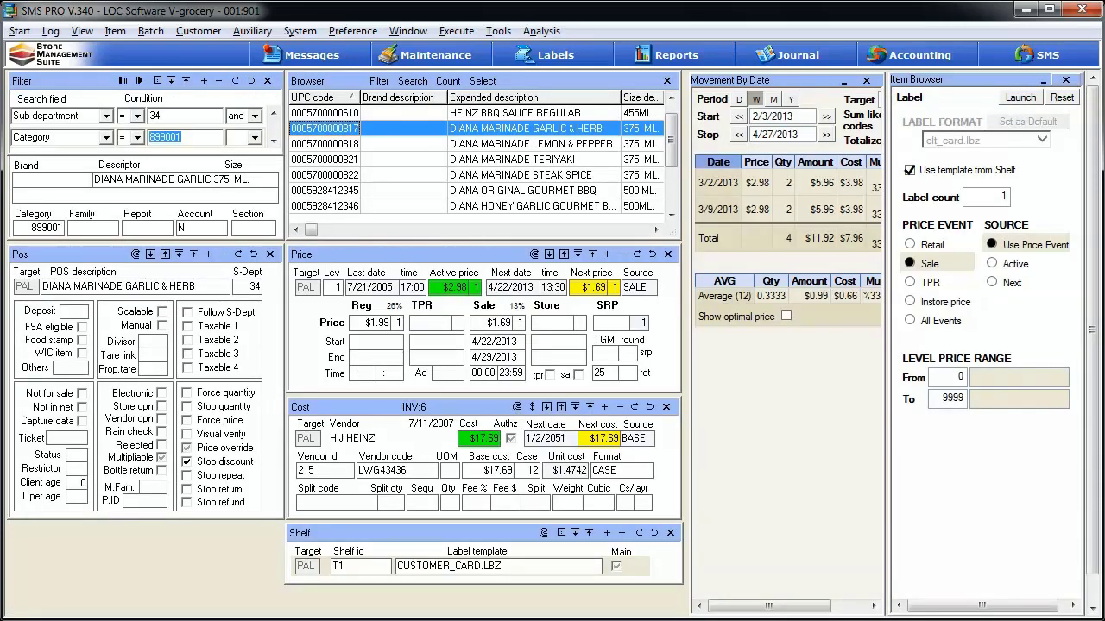